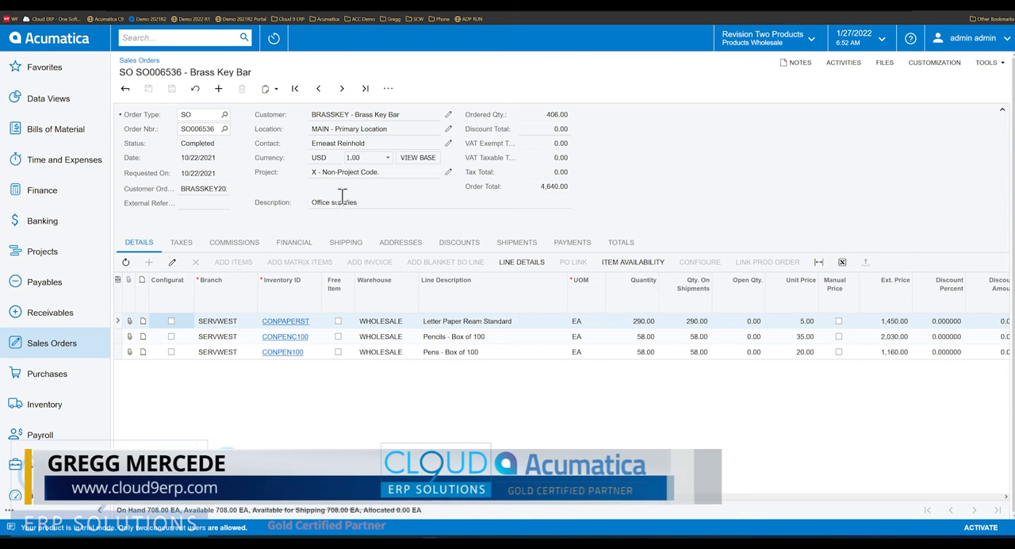
- Review the ordered quantities on the paper, pencil and pen lines of the Brass Key Bar sales order
left_click(644, 321)
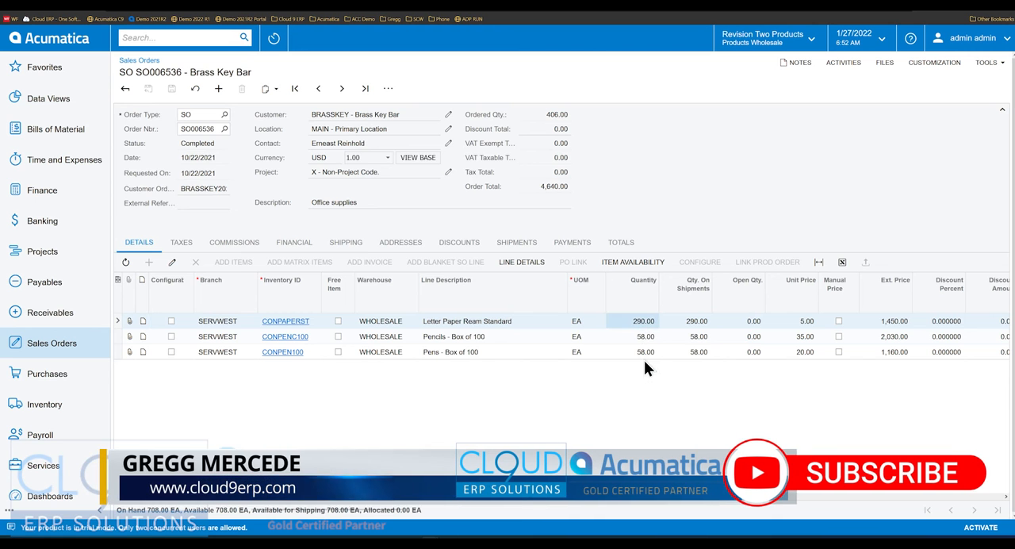
left_click(641, 339)
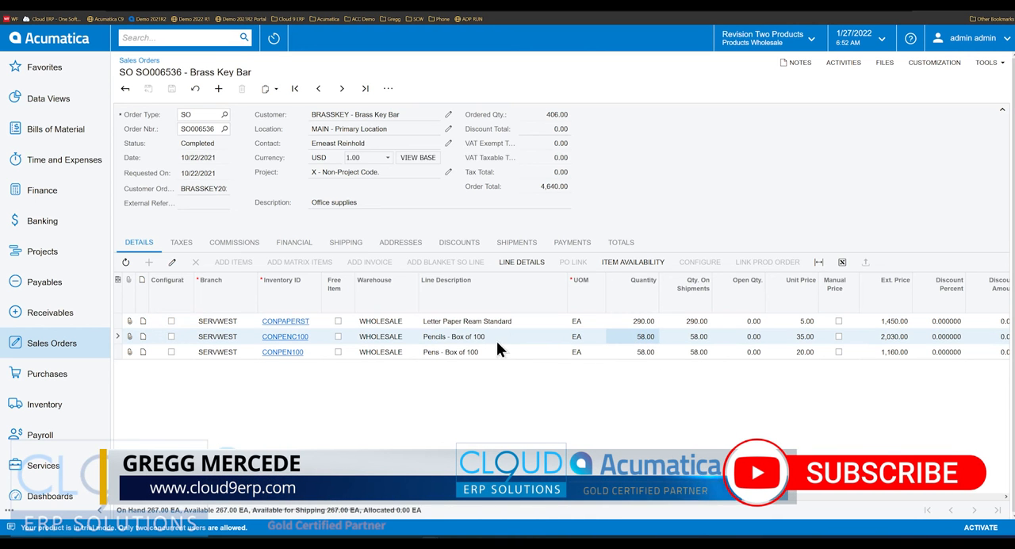
left_click(649, 356)
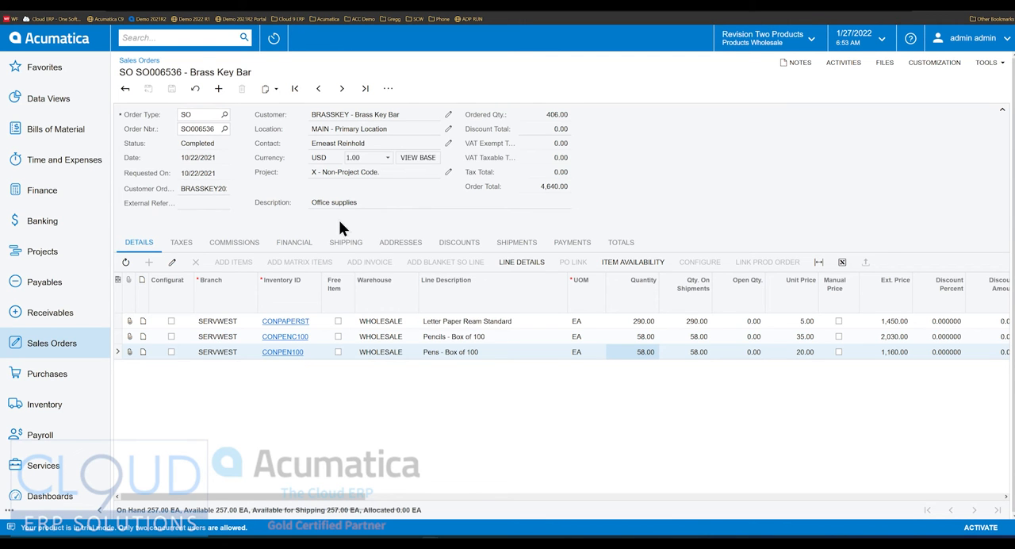
- Find the sales order types and inspect the template settings of the BL - Blanket Order type
left_click(178, 40)
type("order ty")
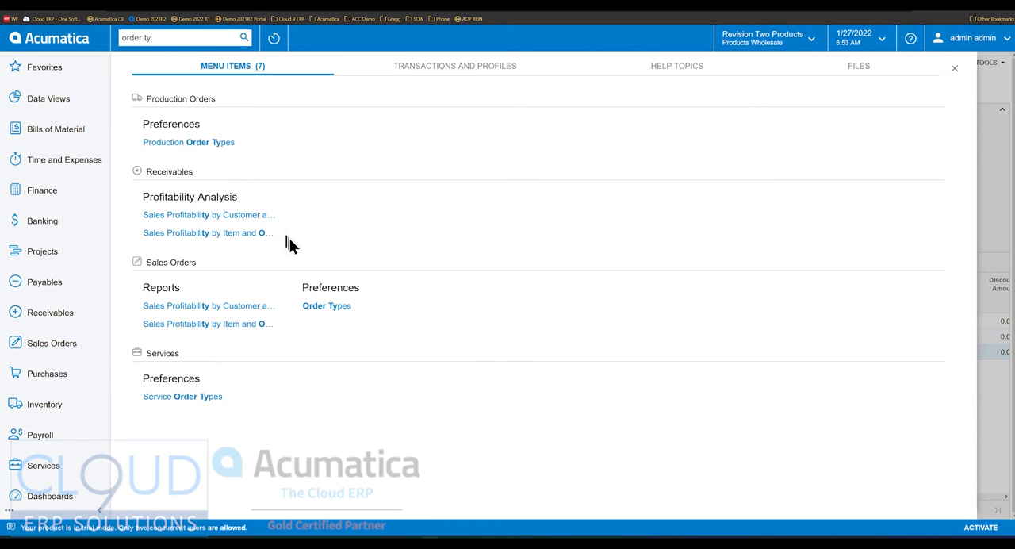
left_click(327, 306)
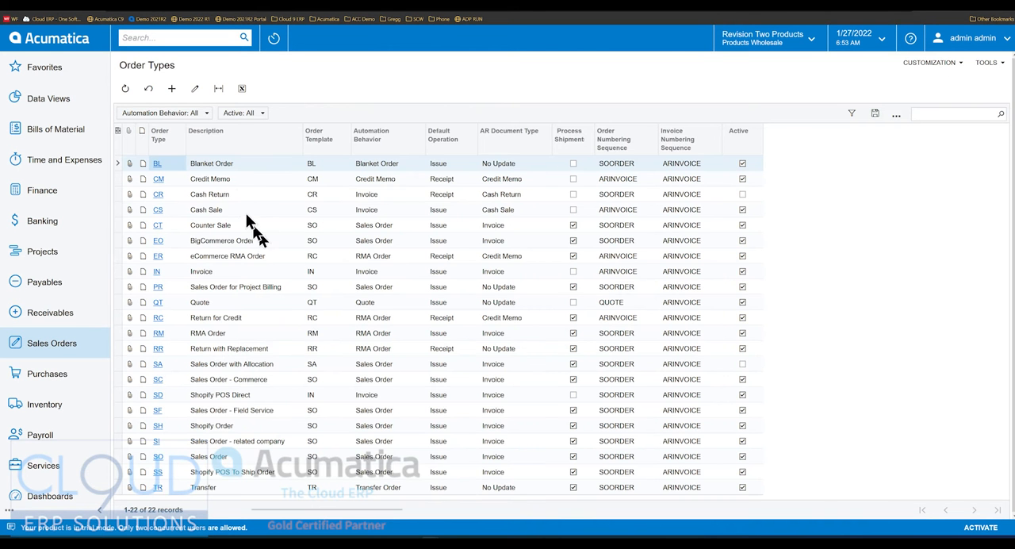
left_click(156, 163)
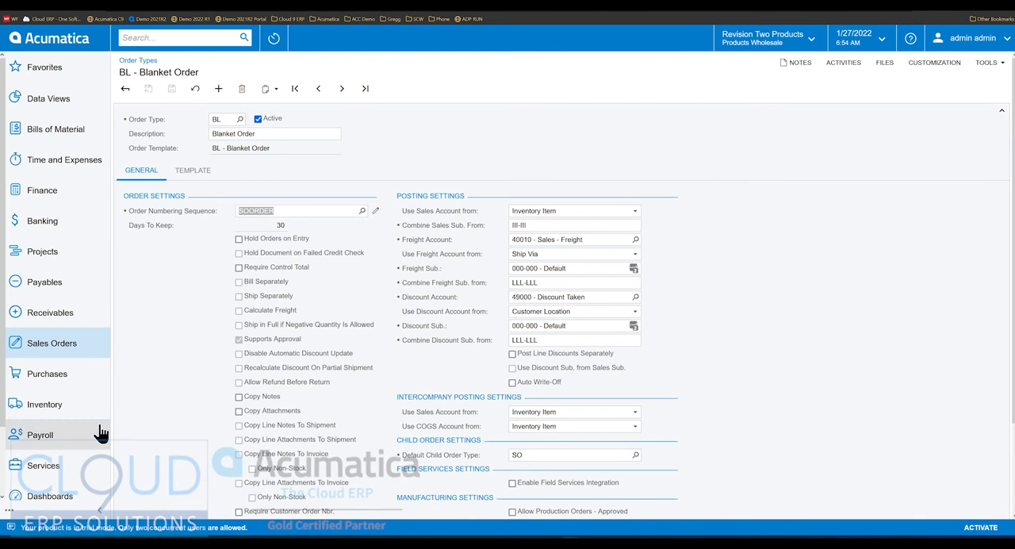
left_click(193, 172)
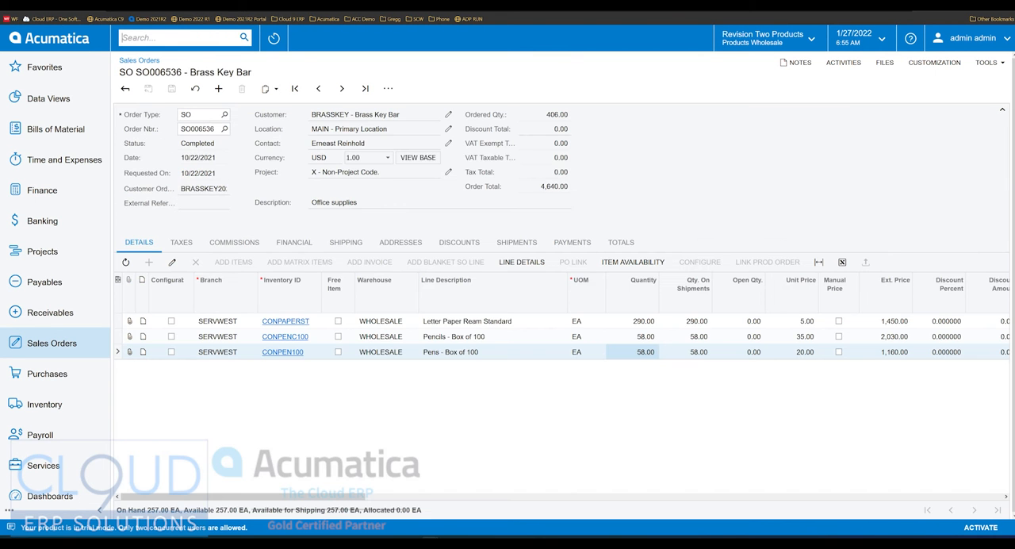
- Create a new sales order with the order type BL
left_click(218, 89)
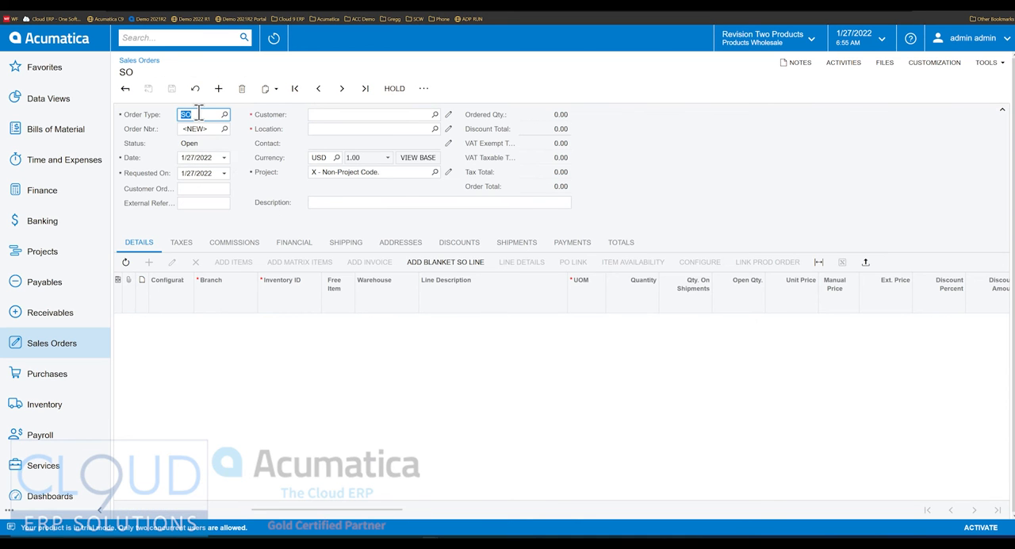
type("bl")
key("Tab")
- Set the blanket order's expiration date to 2/28/2022
key("Tab")
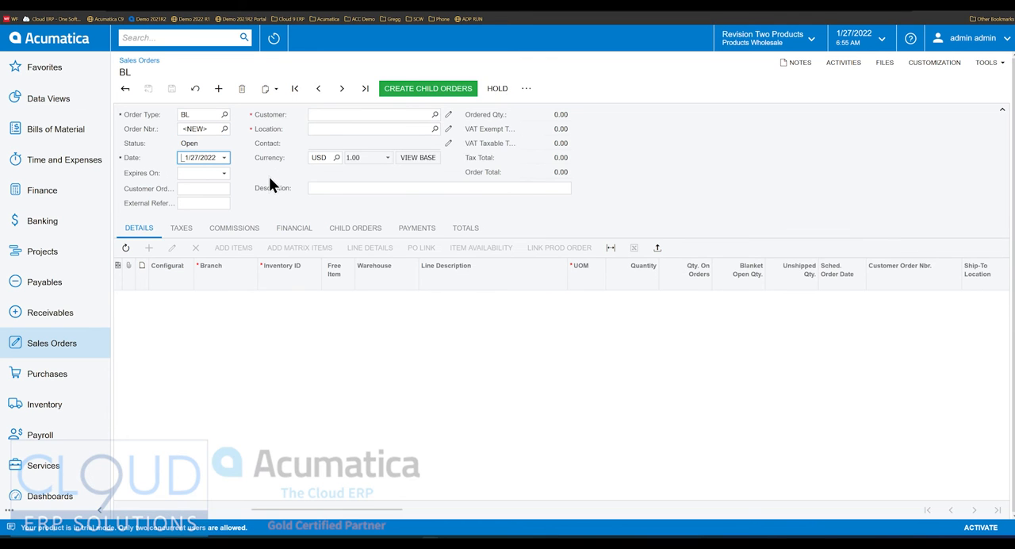
key("Tab")
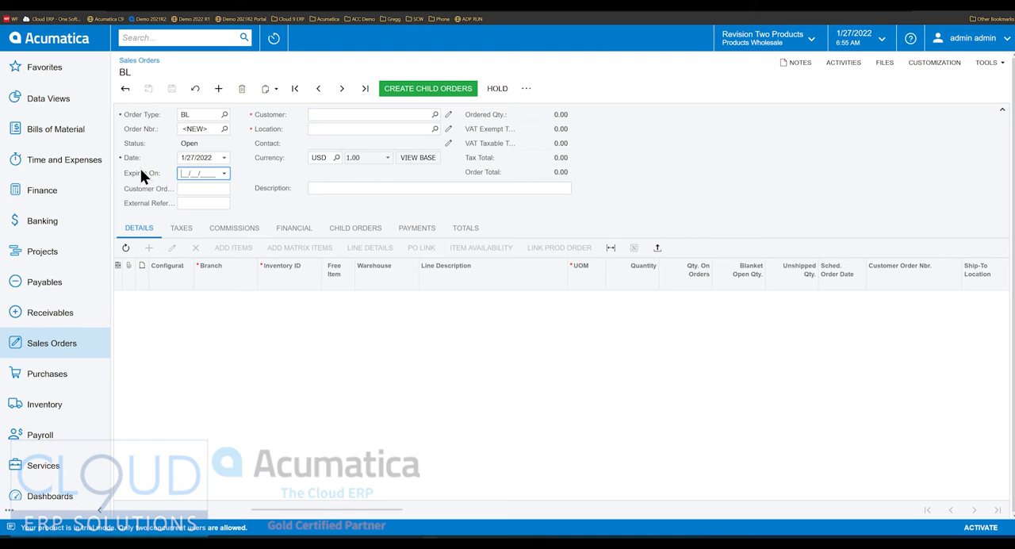
left_click(225, 174)
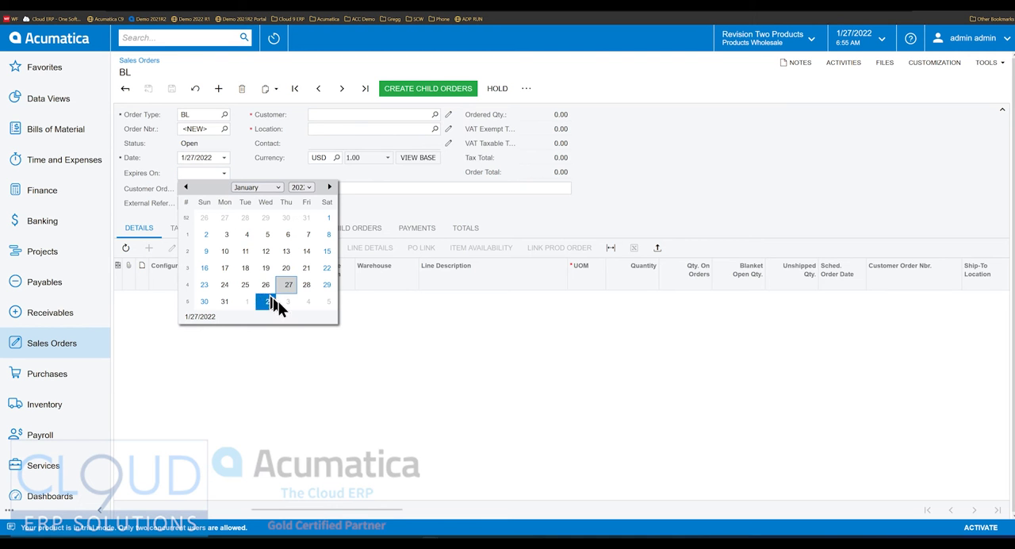
left_click(329, 186)
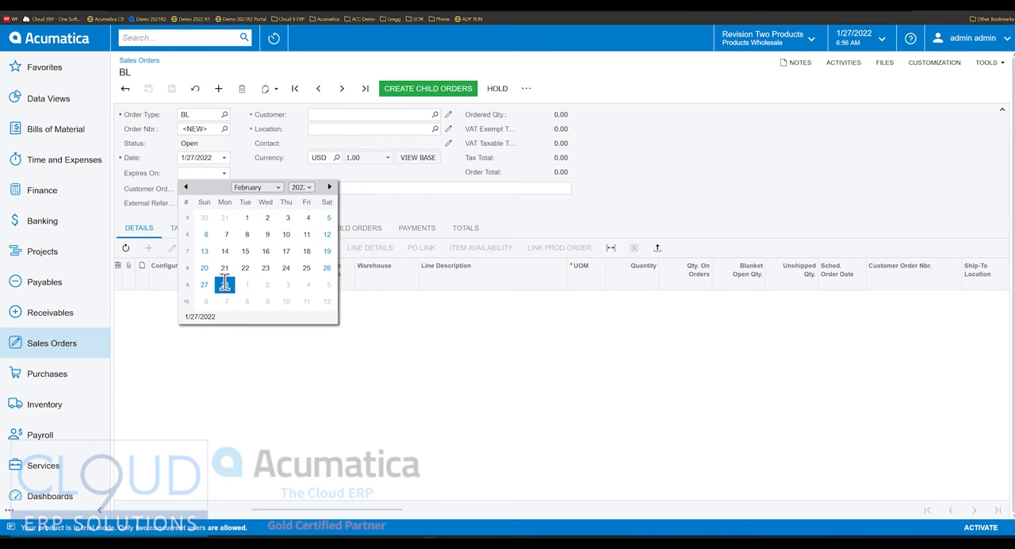
left_click(225, 284)
- Set the blanket order's customer to ABARTENDE - USA Bartending School
key("Tab")
key("Tab")
key("Tab")
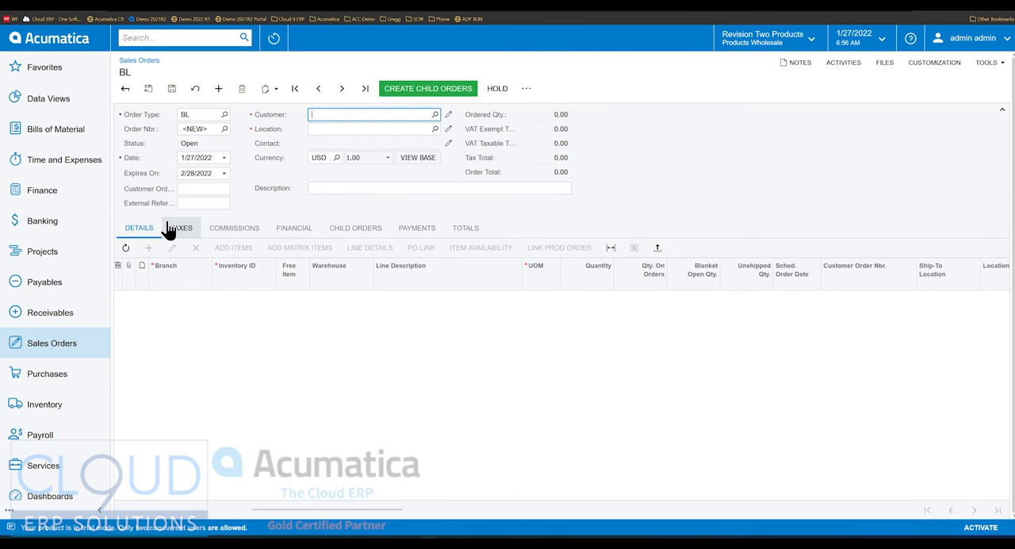
type("bar")
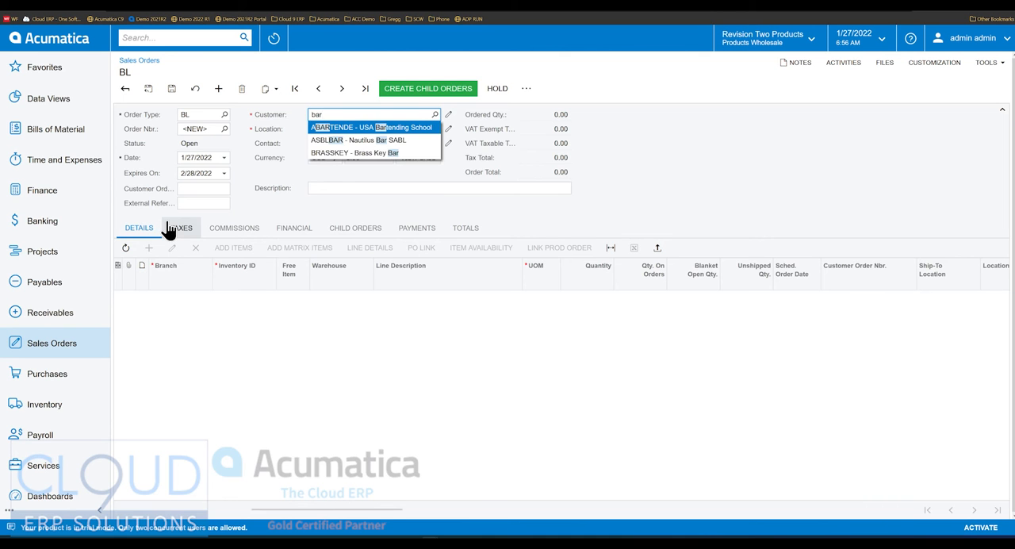
key("Tab")
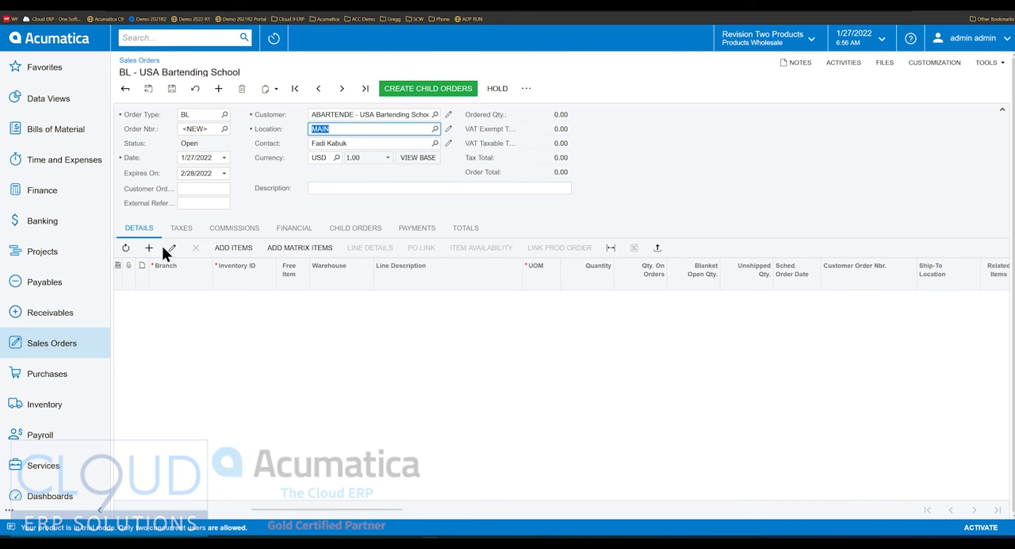
- Add 20 Acer Laptop Computers, 20 Lego 500 piece sets and 5 Harvil 4 Foot Air Hockey Tables from the RETAIL warehouse to the order
left_click(149, 248)
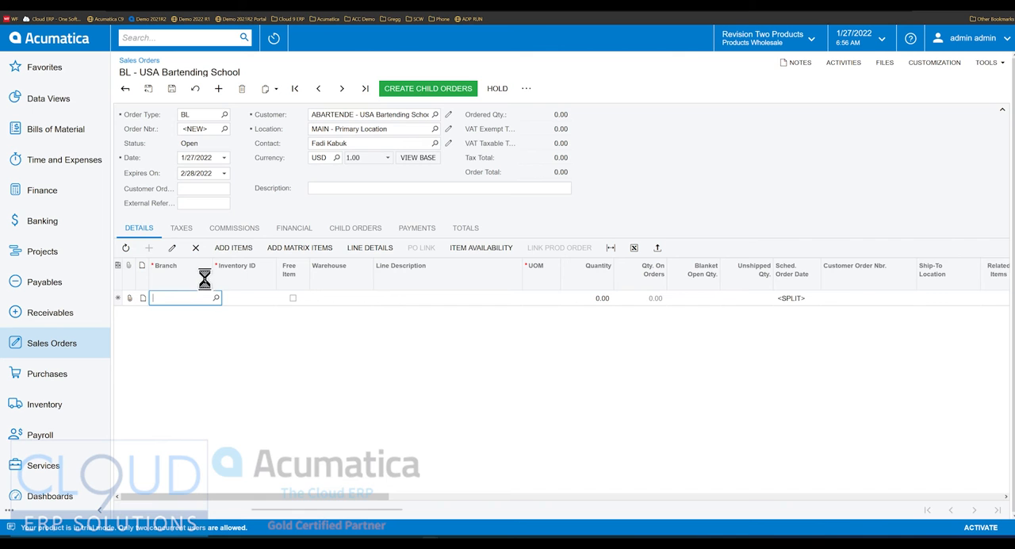
left_click(233, 248)
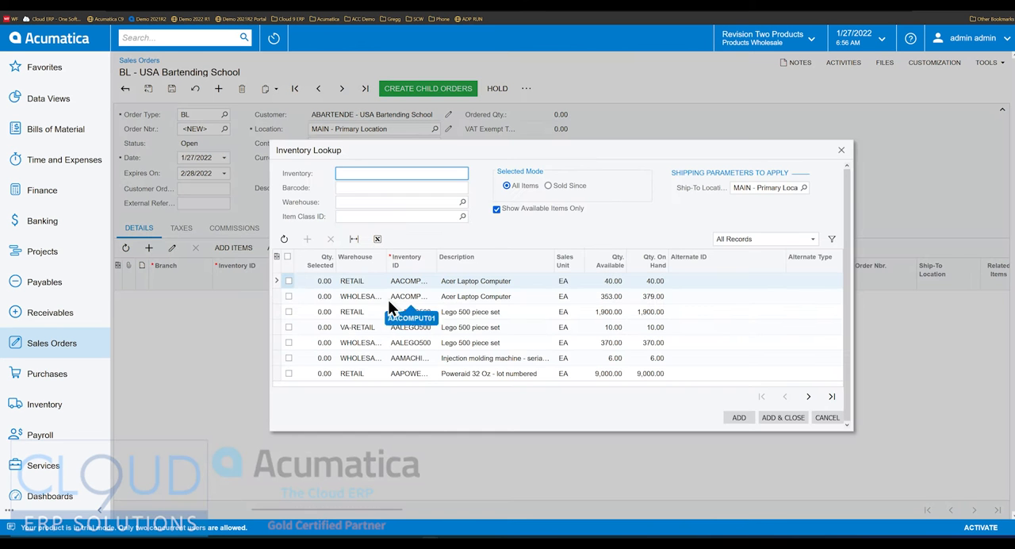
left_click(320, 281)
type("20")
key("Down")
key("Down")
type("20")
key("Down")
key("Down")
left_click(808, 396)
left_click(321, 327)
type("5")
key("Down")
left_click(782, 418)
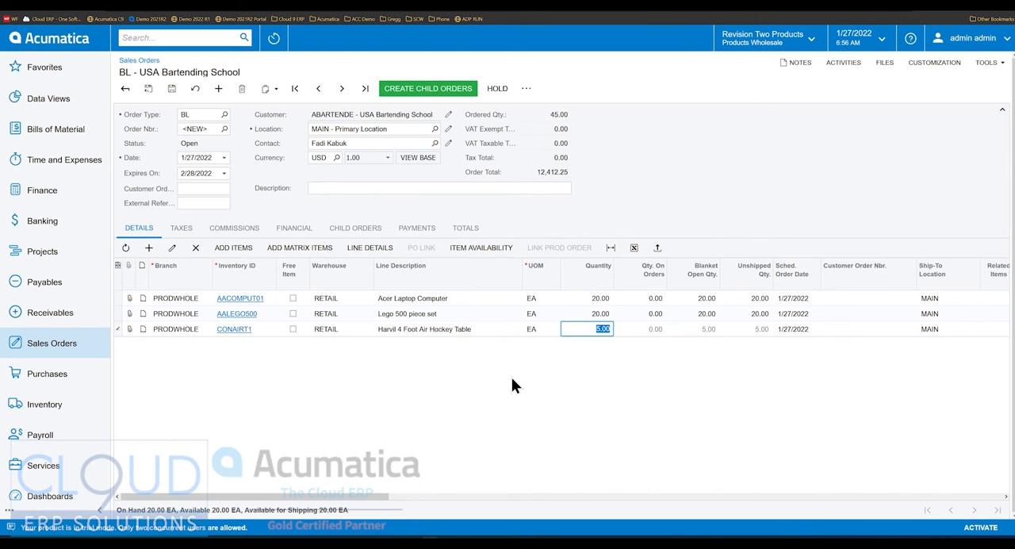
- Set the scheduled order date of the Acer Laptop Computer and Lego 500 piece set lines to 2/1/2022
left_click(602, 300)
key("Tab")
key("Tab")
key("shift+Tab")
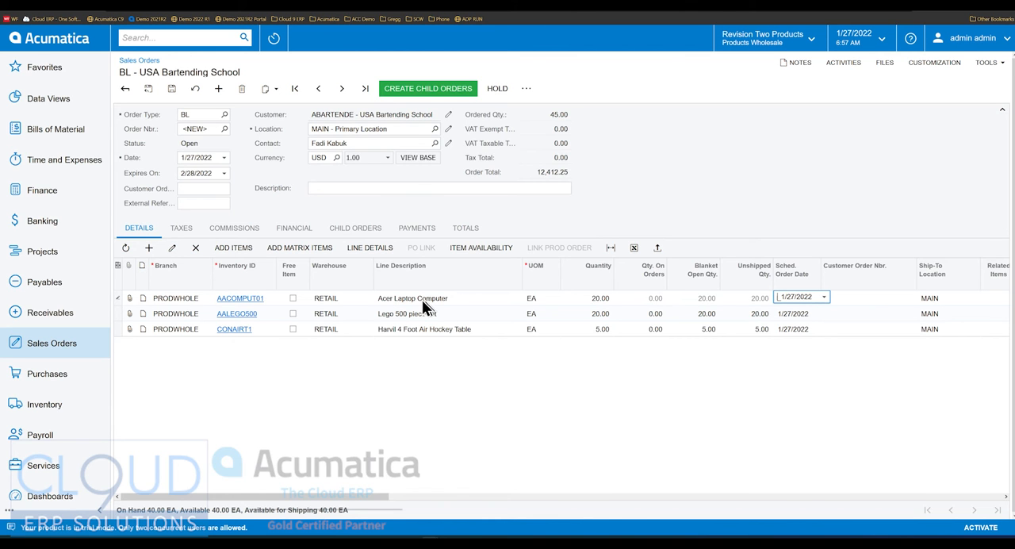
left_click(824, 298)
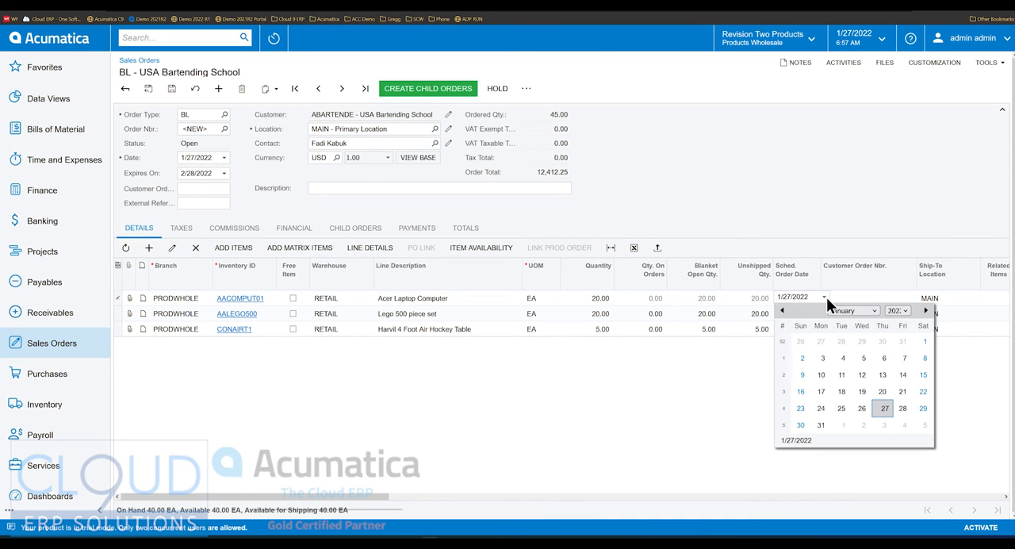
left_click(841, 427)
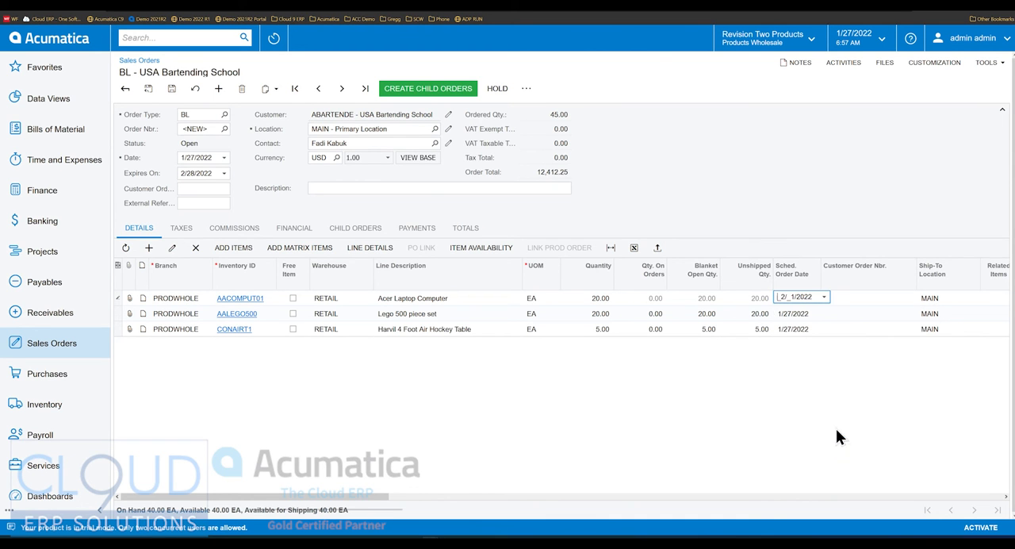
left_click(801, 314)
left_click(825, 312)
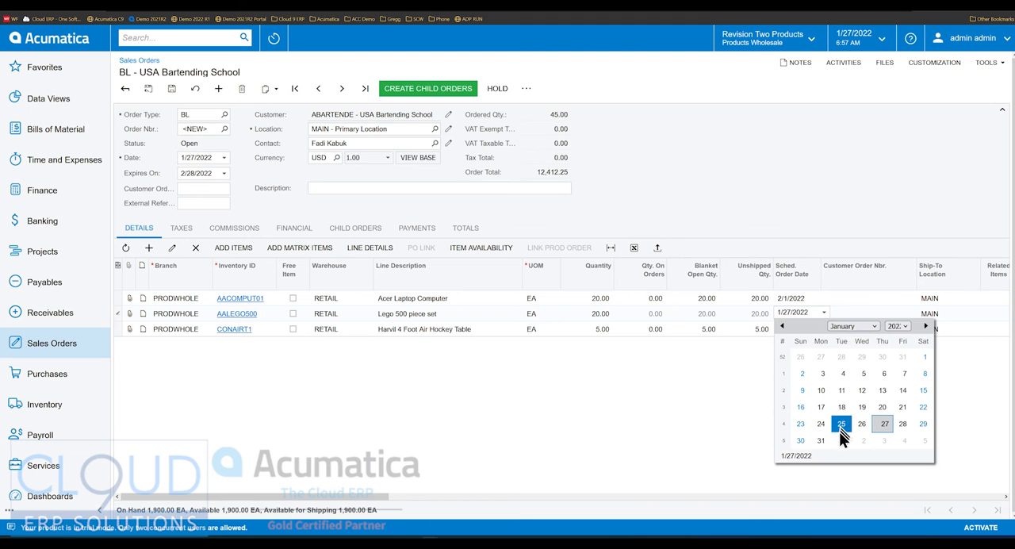
left_click(842, 441)
- Set the scheduled order date of the Harvil 4 Foot Air Hockey Table line to 2/4/2022
left_click(821, 330)
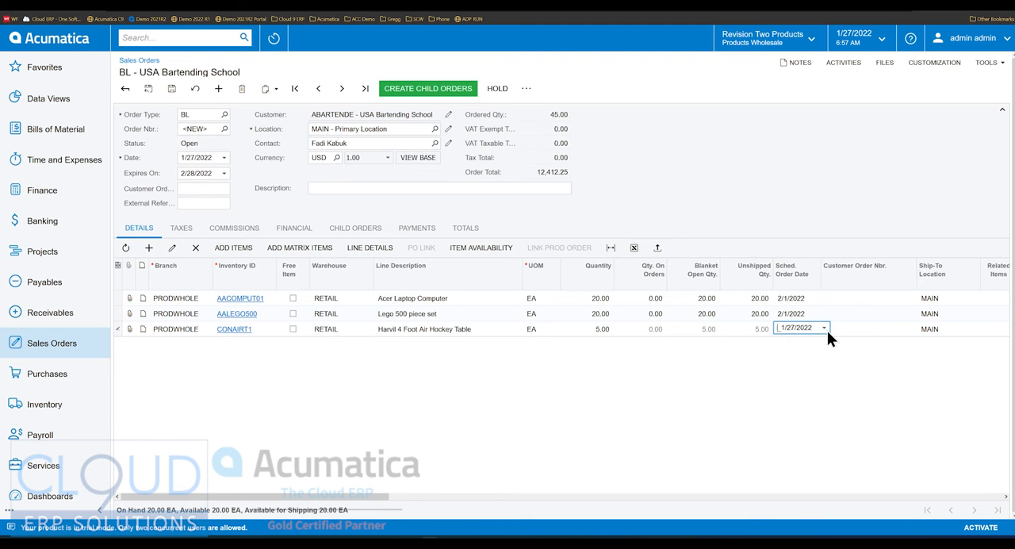
left_click(824, 329)
left_click(905, 455)
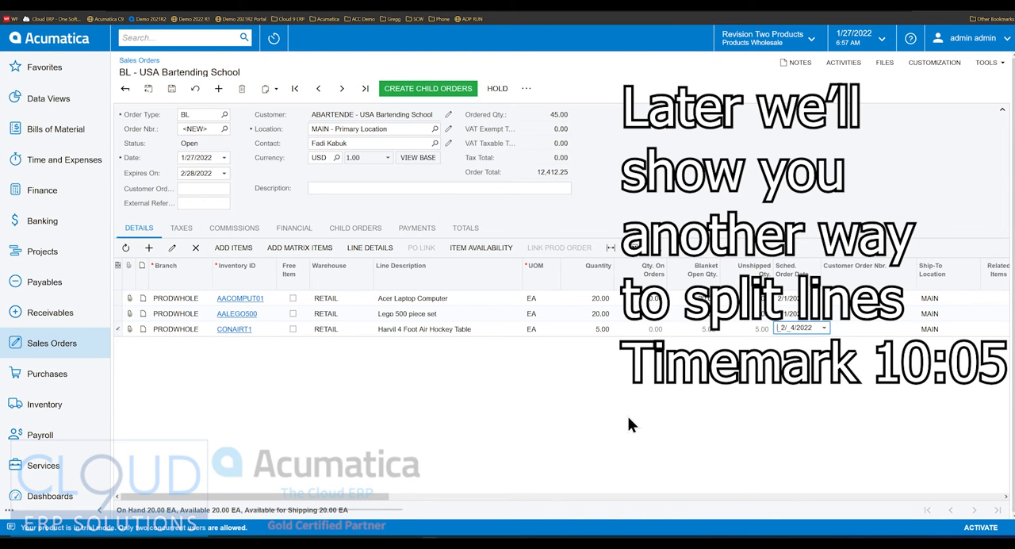
- Add a second Acer Laptop Computer line (AACOMPUT01) with quantity 10 and scheduled order date 2/1/2022
left_click(148, 247)
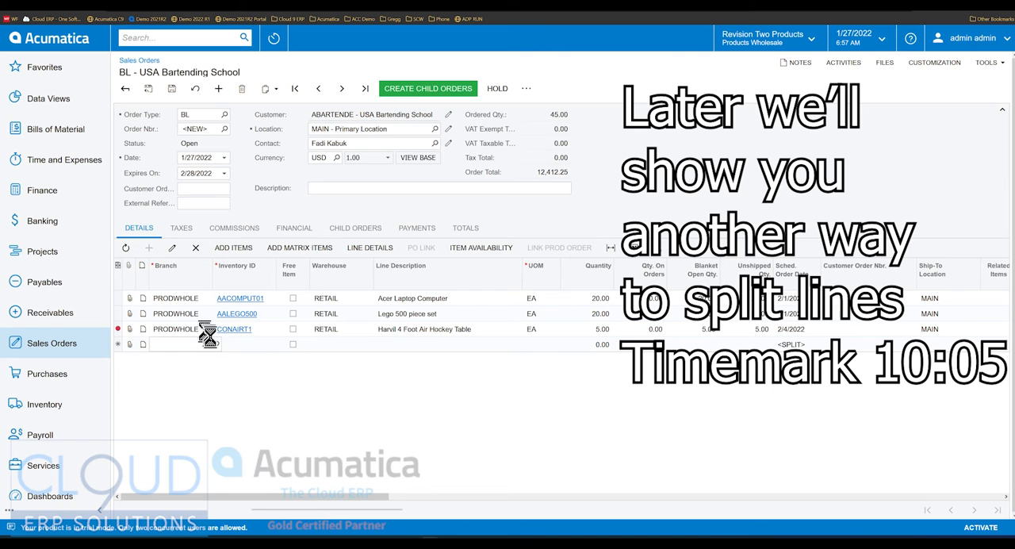
left_click(258, 344)
type("acer")
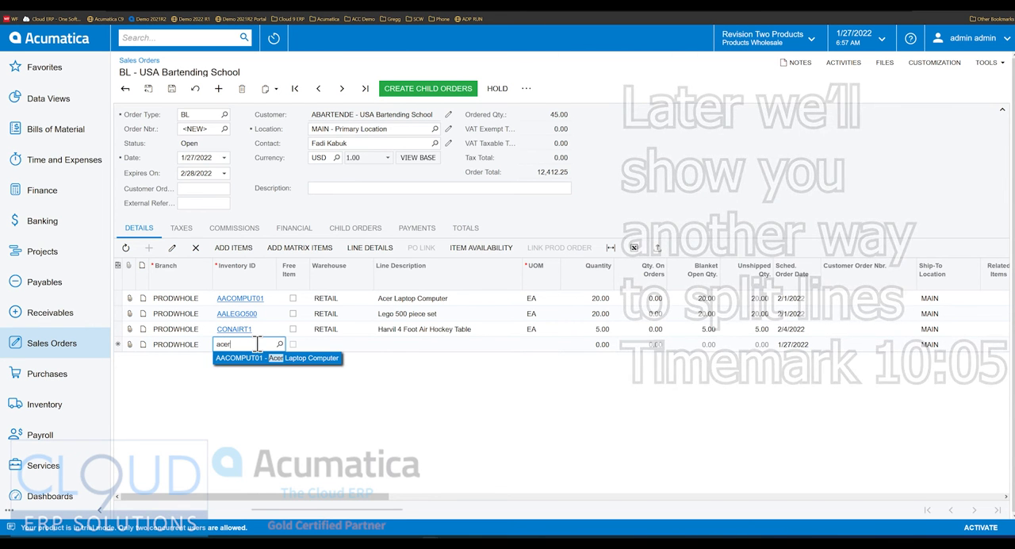
key("Return")
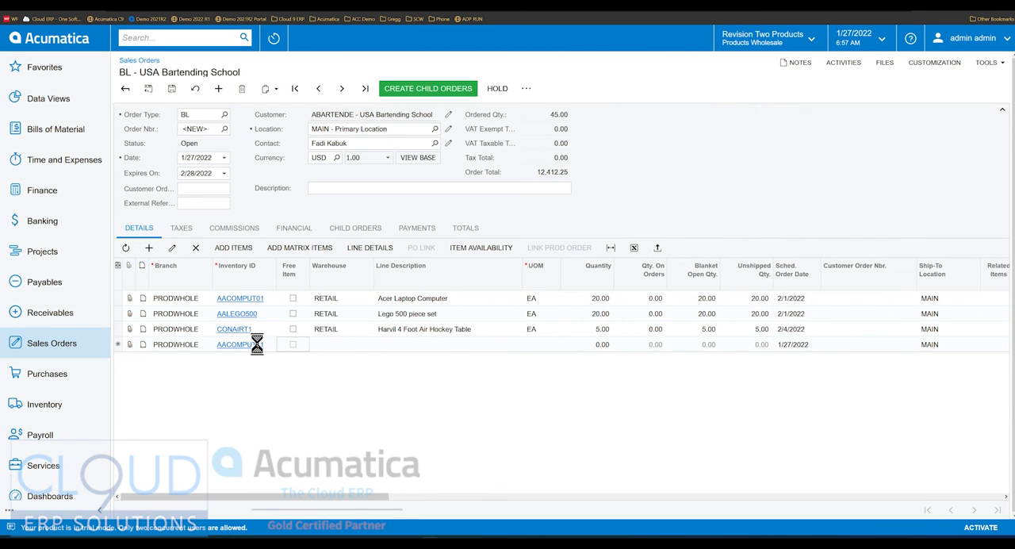
key("Tab")
key("Tab")
key("Tab")
key("Tab")
type("10")
key("Tab")
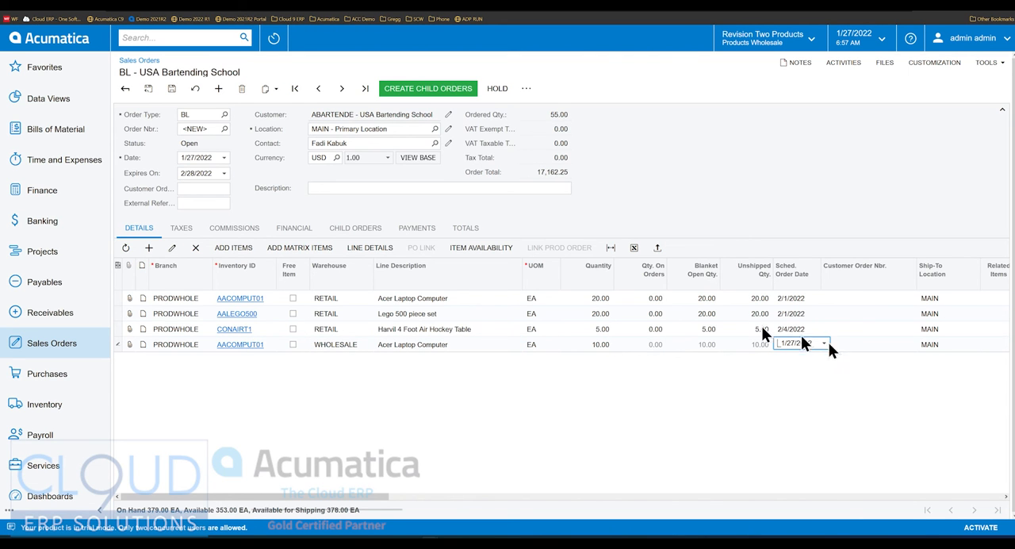
left_click(825, 343)
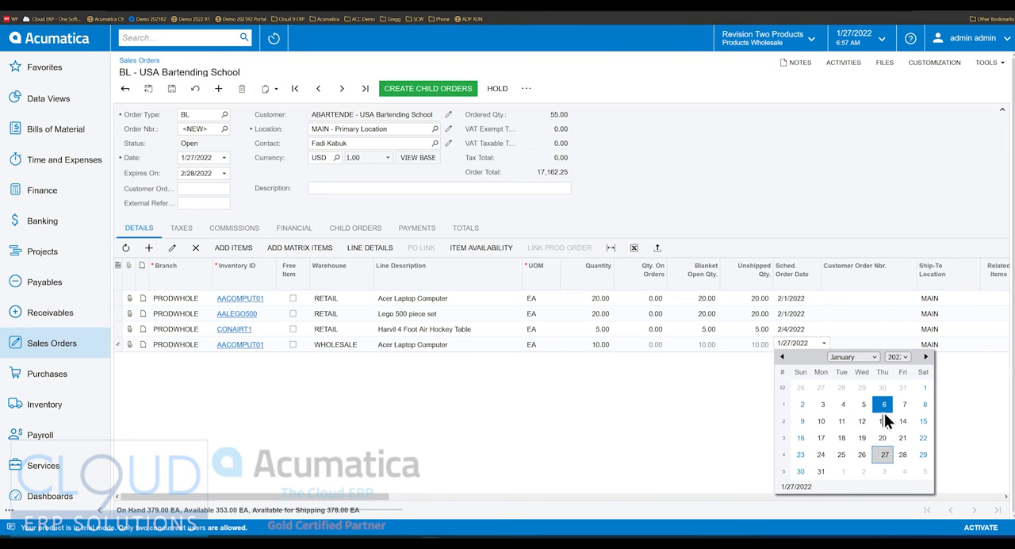
left_click(842, 472)
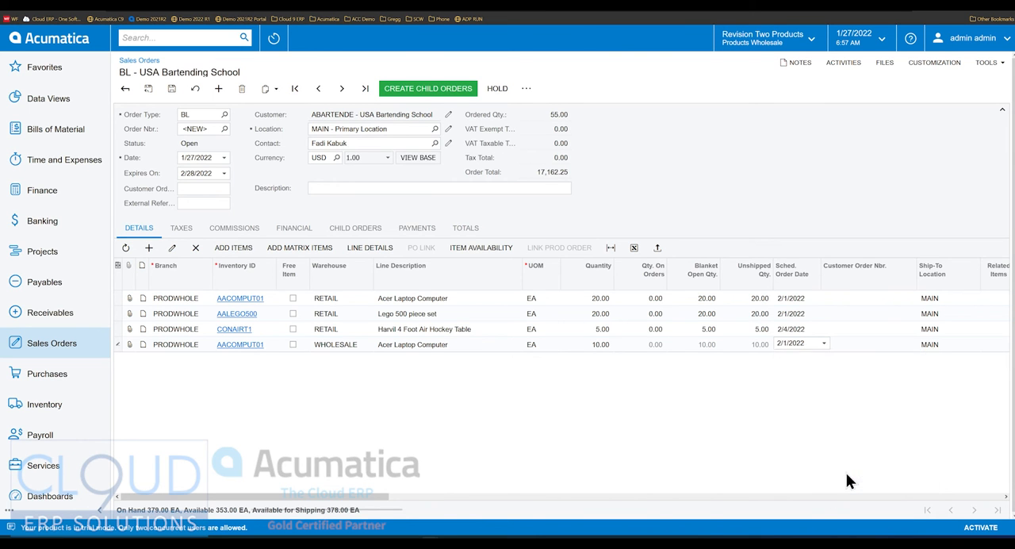
- Set the ship-to location of the 10-unit Acer Laptop Computer line to VEGAS and save the blanket order
left_click_drag(358, 496, 450, 507)
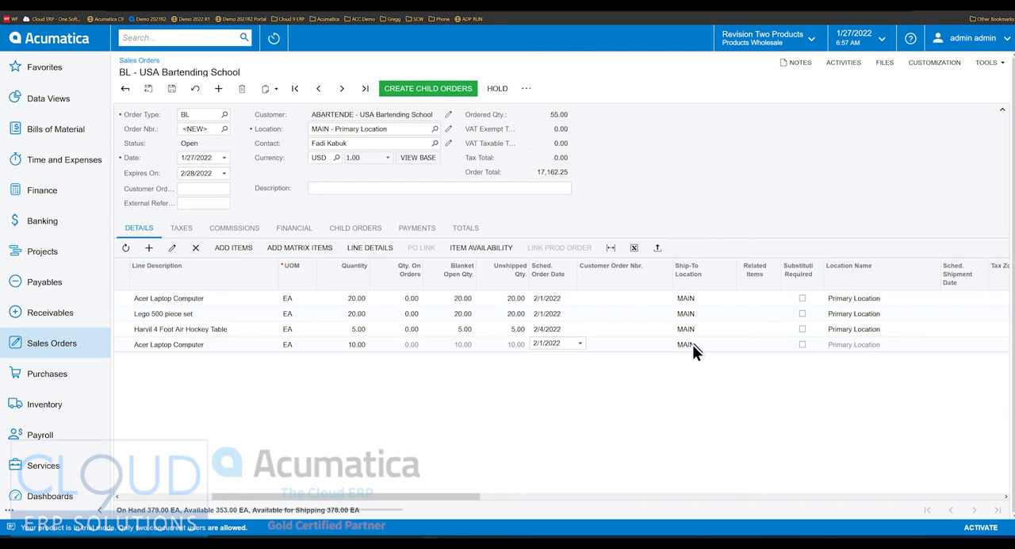
left_click(717, 343)
left_click(738, 345)
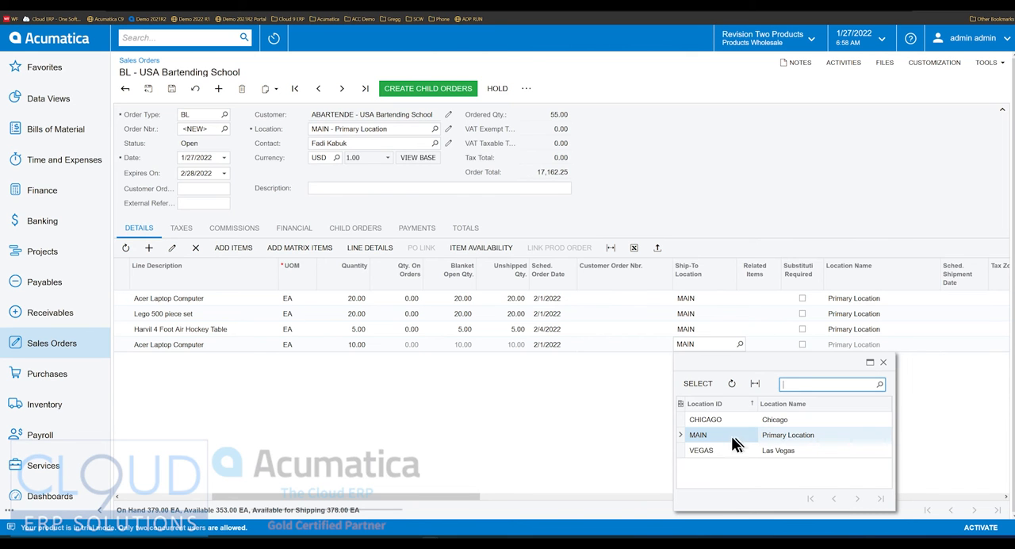
left_click(707, 449)
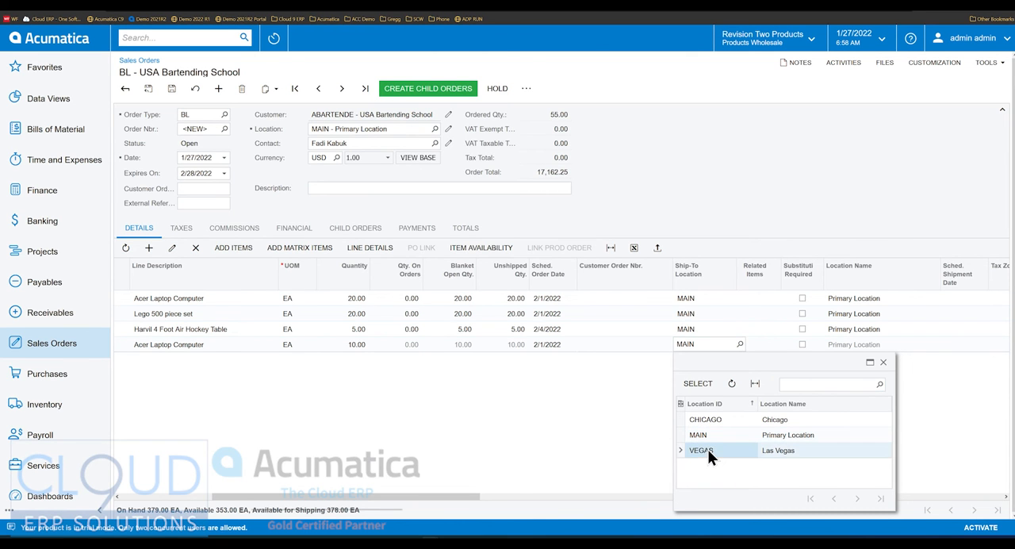
double_click(708, 449)
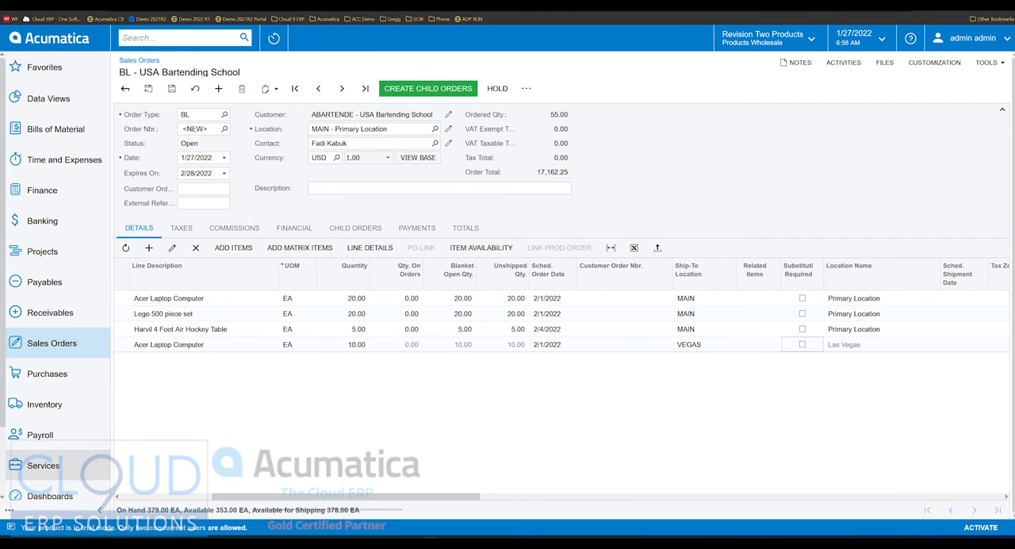
left_click_drag(230, 496, 232, 497)
left_click(147, 89)
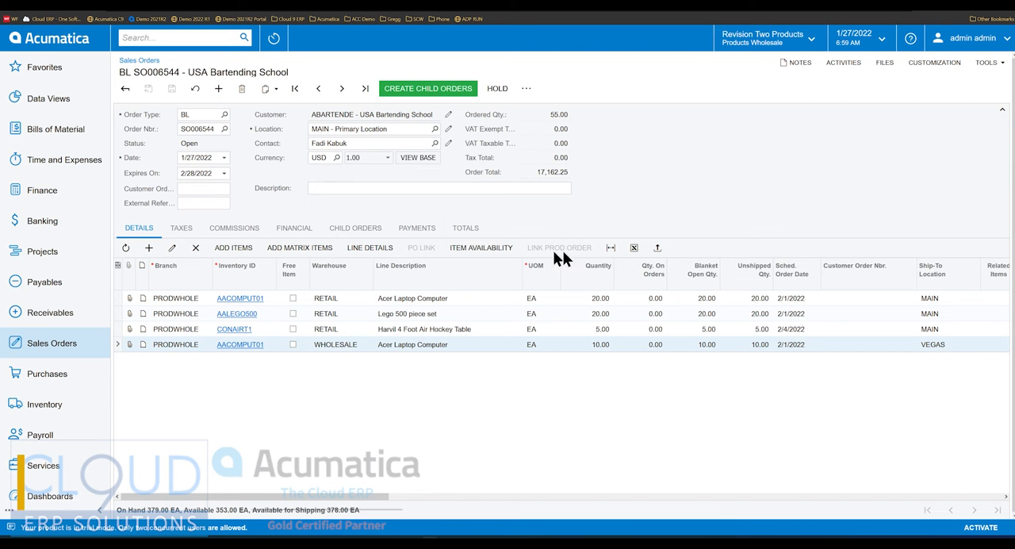
- Generate the printed blanket sales order, review its ship-to locations and item lines, and return to the order
left_click(708, 298)
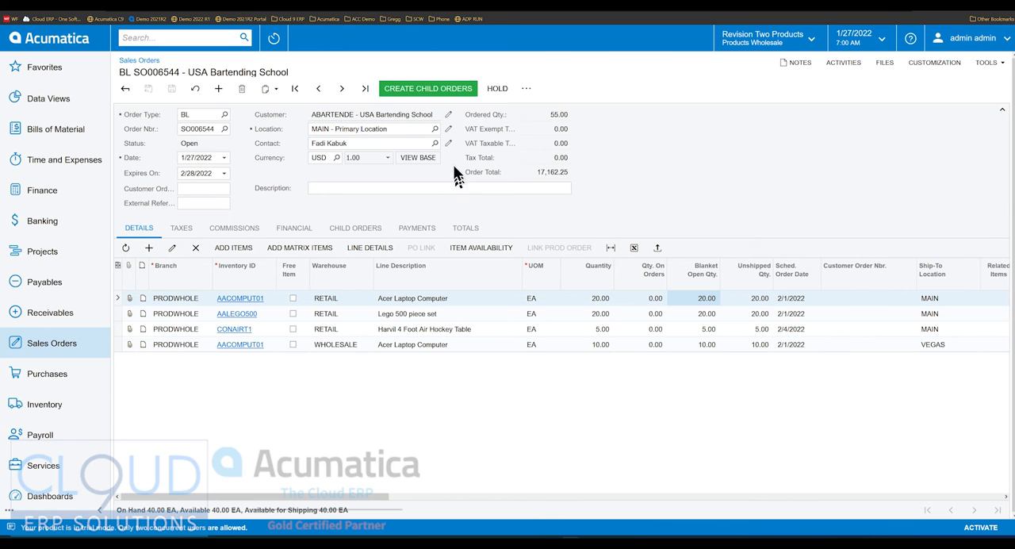
left_click(526, 91)
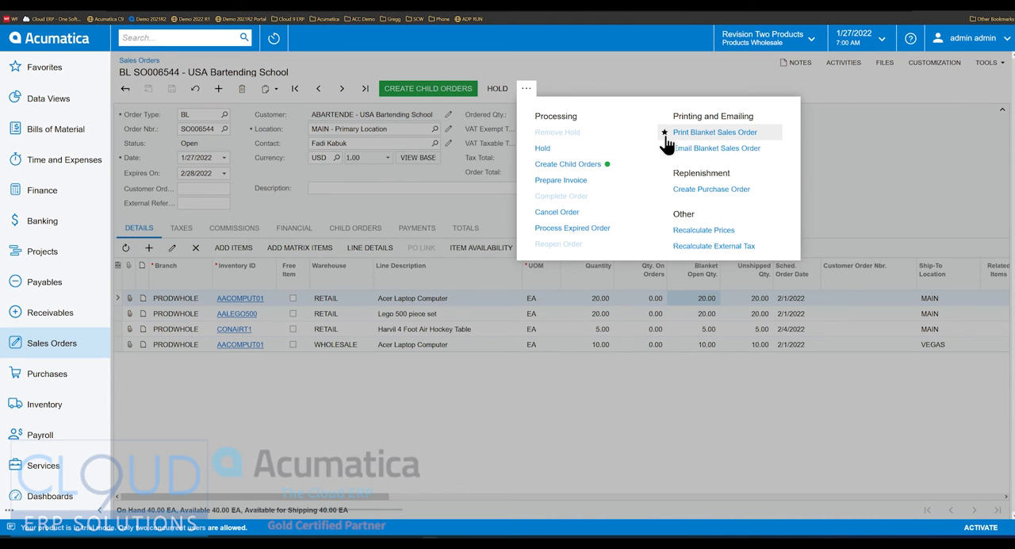
left_click(702, 137)
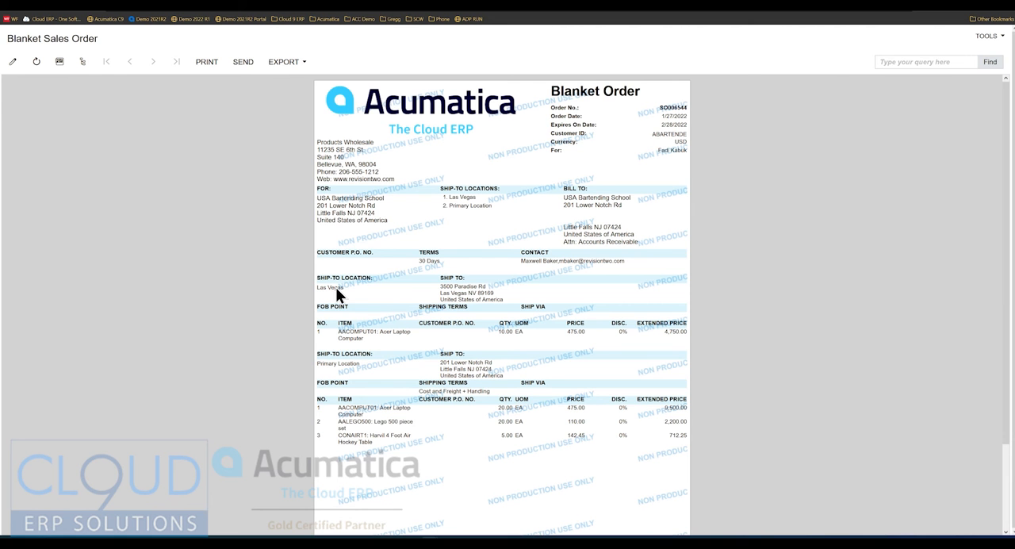
right_click(270, 152)
left_click(493, 149)
right_click(468, 145)
left_click(89, 5)
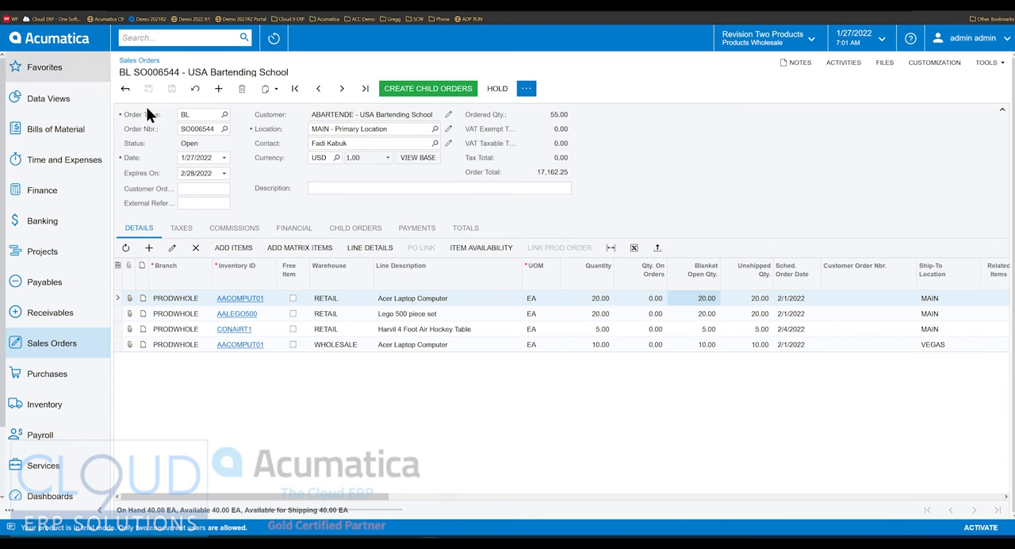
left_click(526, 88)
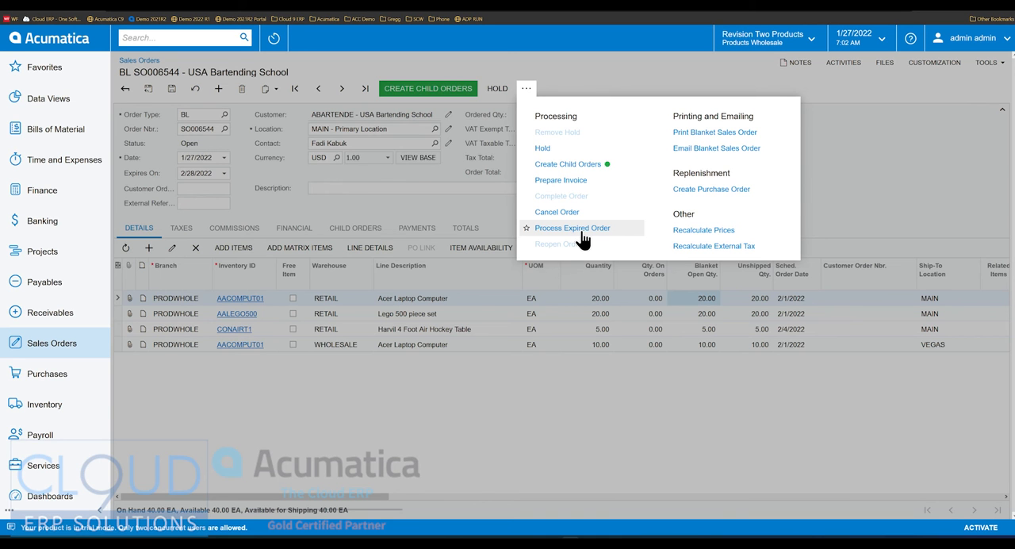
left_click(245, 197)
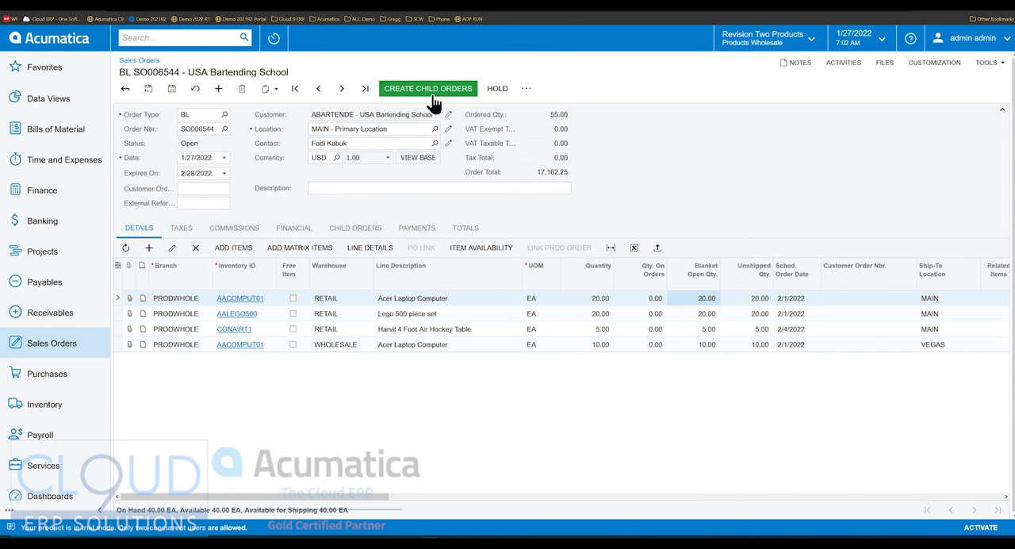
- Open the Process Orders form from the sales order processes and choose the Create Child Orders action
left_click(64, 349)
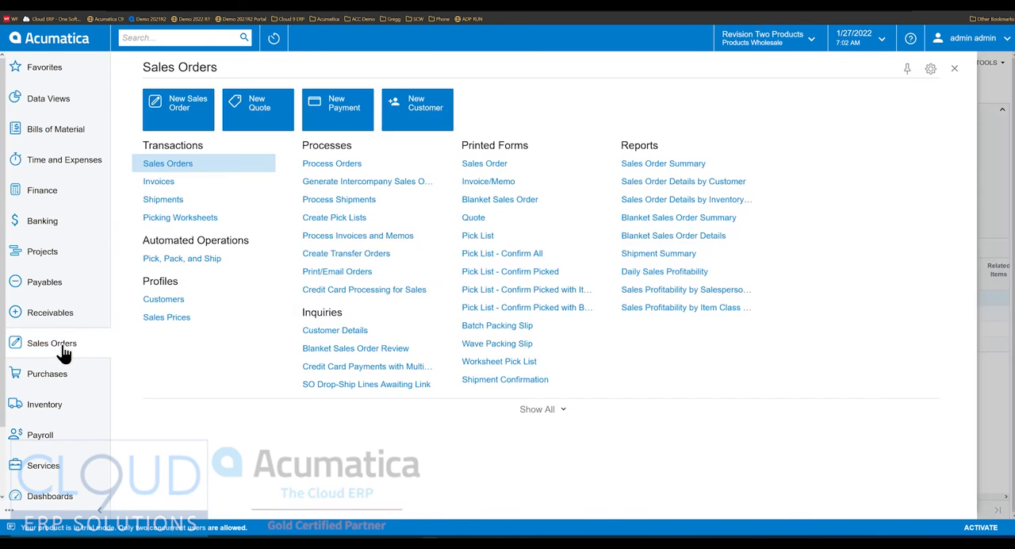
left_click(350, 164)
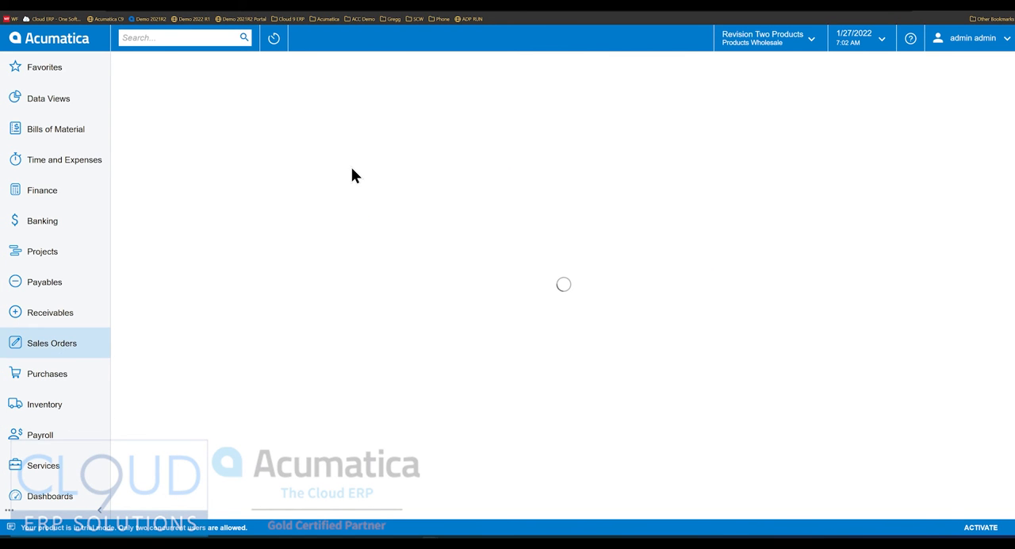
left_click(241, 119)
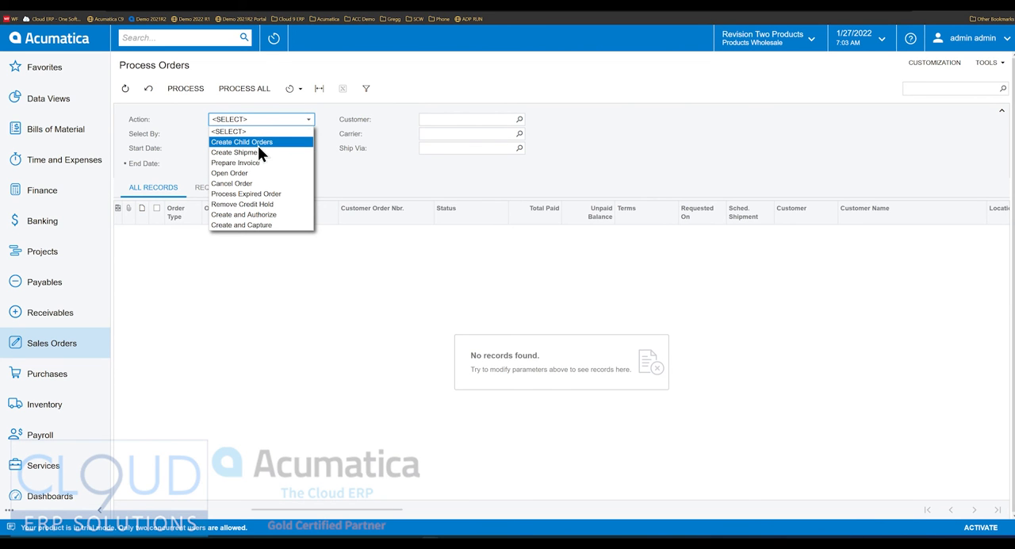
left_click(258, 144)
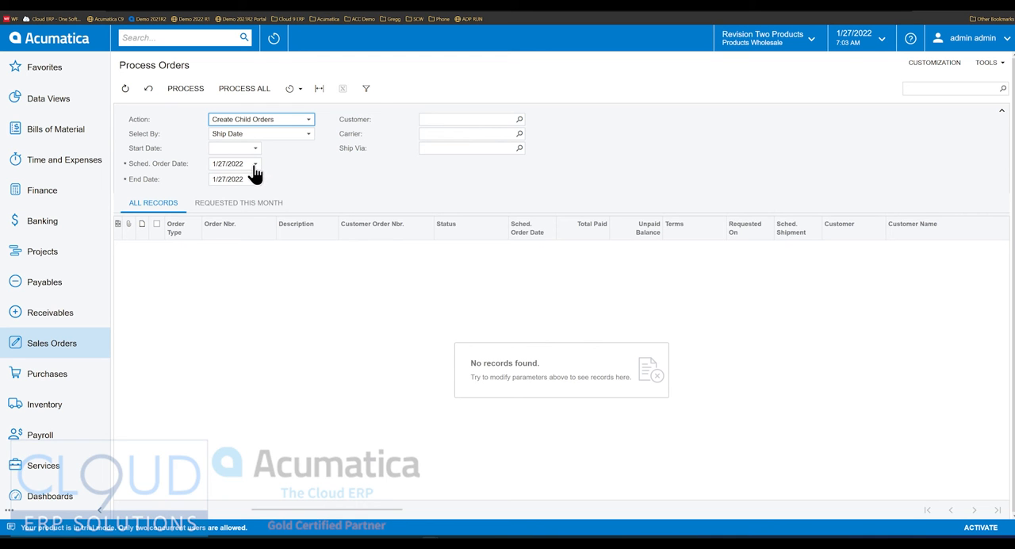
- Check the scheduled dates on the blanket order's lines and set the Process Orders scheduled order date to 2/1/2022
left_click(73, 4)
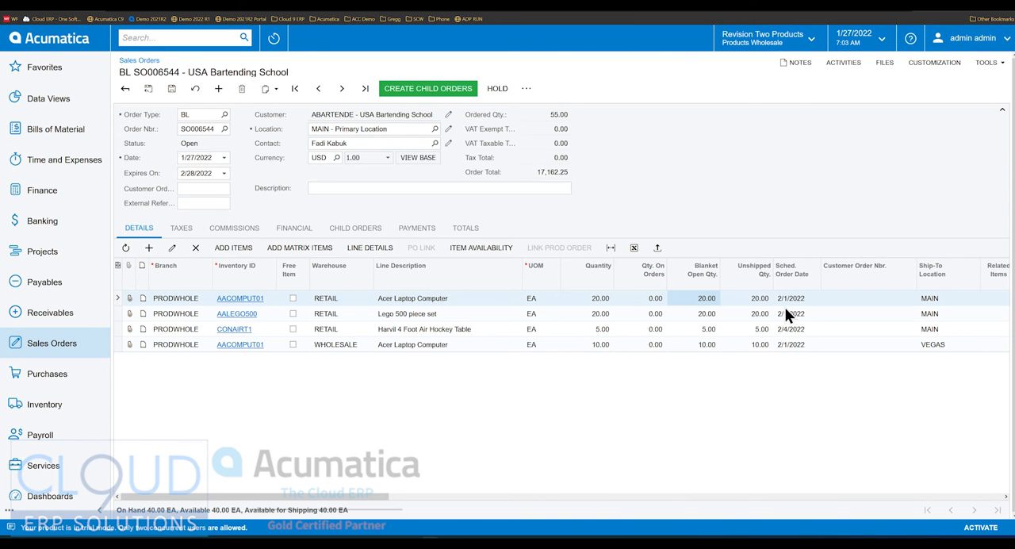
left_click(149, 4)
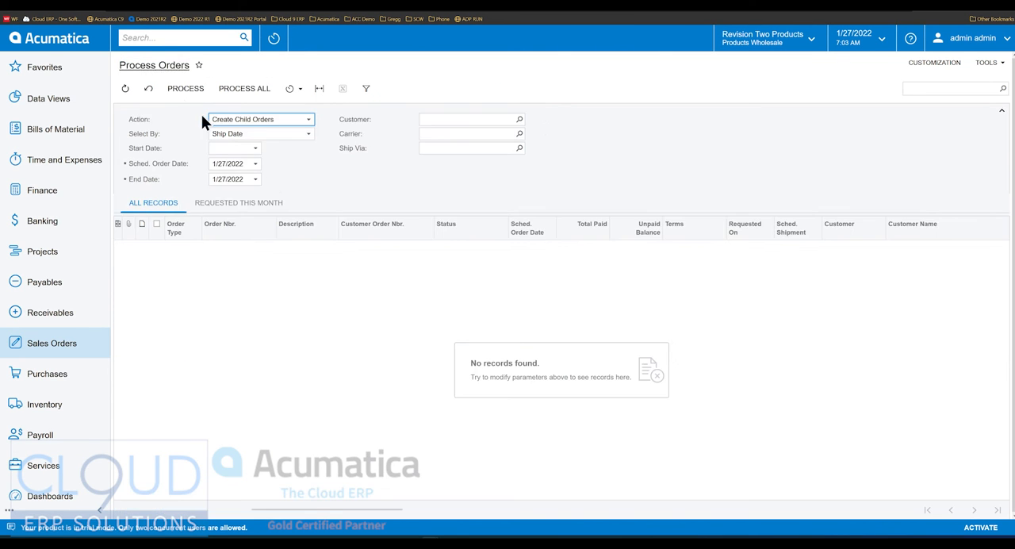
left_click(257, 164)
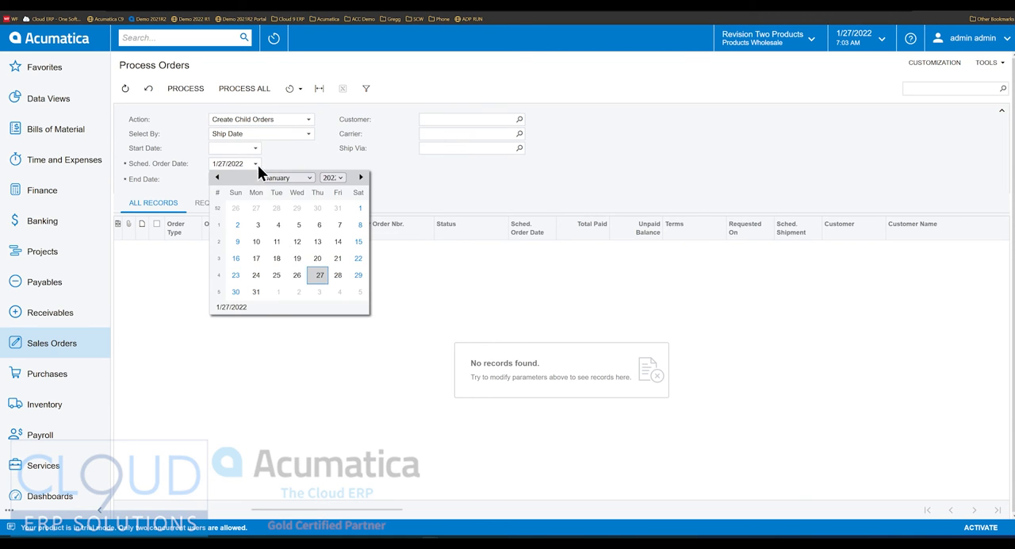
left_click(277, 290)
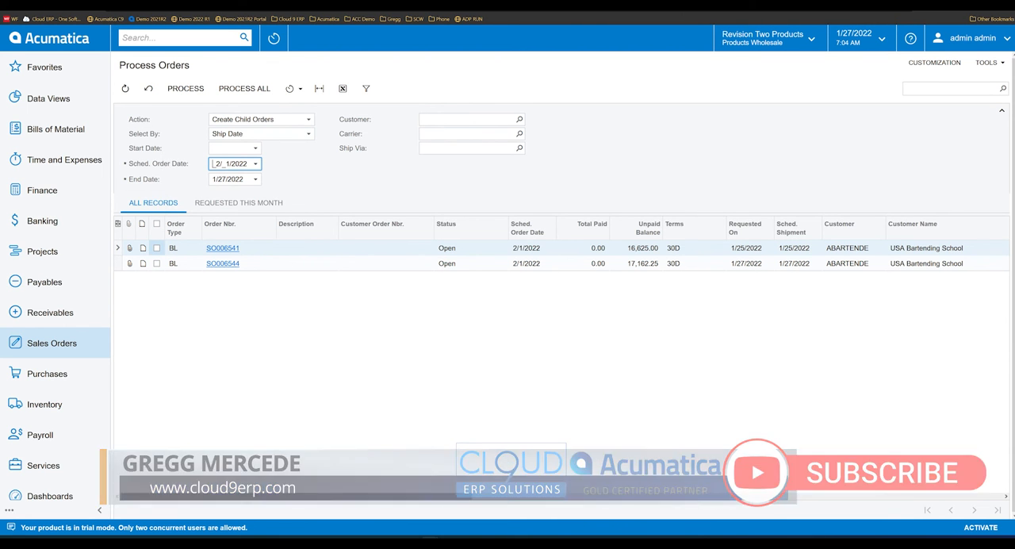
- Return to the USA Bartending School blanket order dated 1/27/2022 and try to create its child orders
left_click(222, 263)
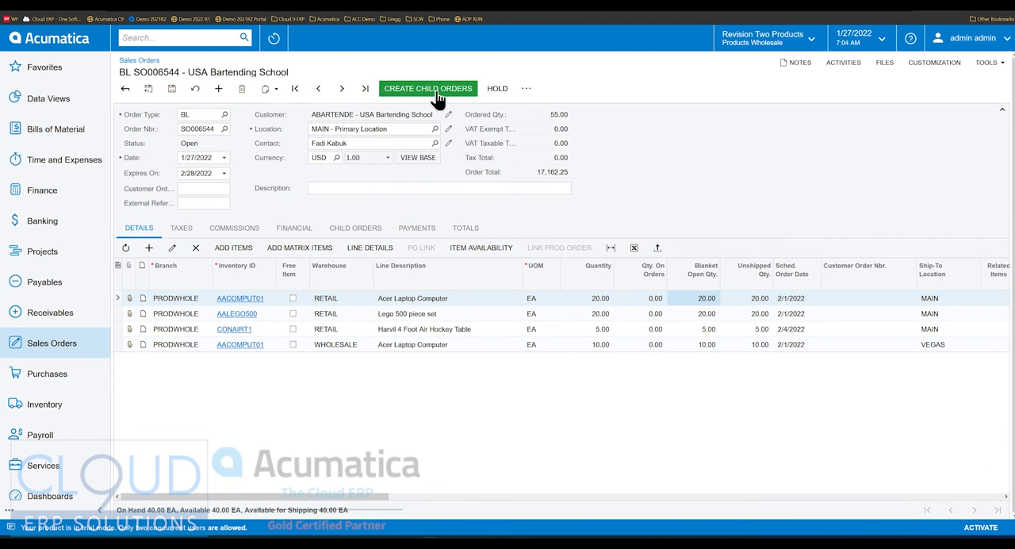
left_click(439, 94)
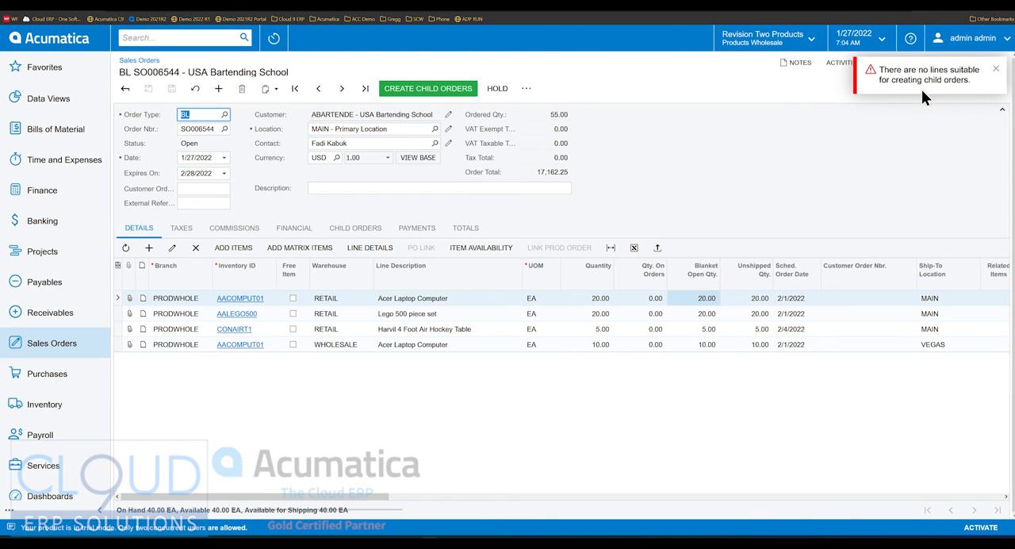
left_click(749, 181)
left_click(994, 70)
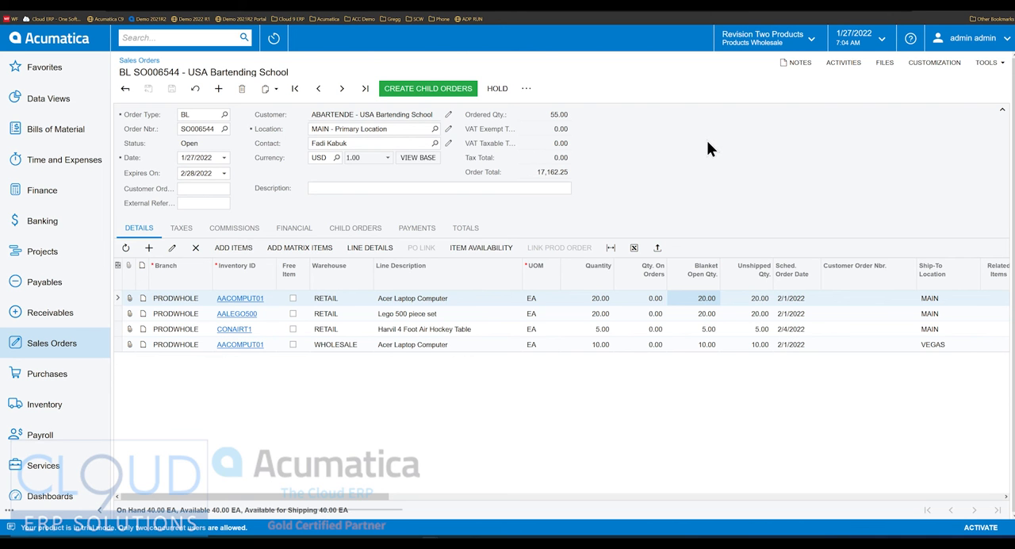
- Change the business date to 2/1/2022 and create the child orders from the blanket order
left_click(882, 40)
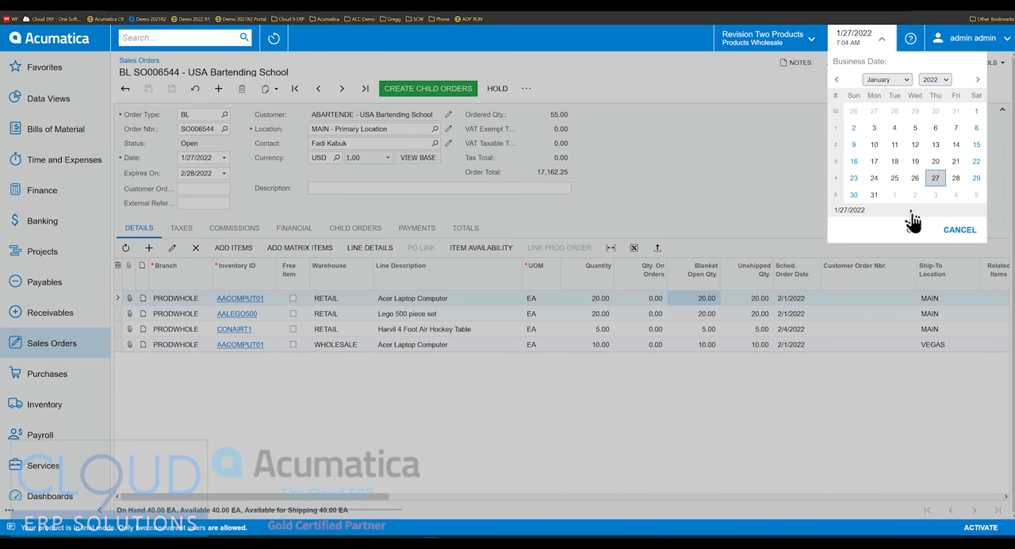
left_click(894, 196)
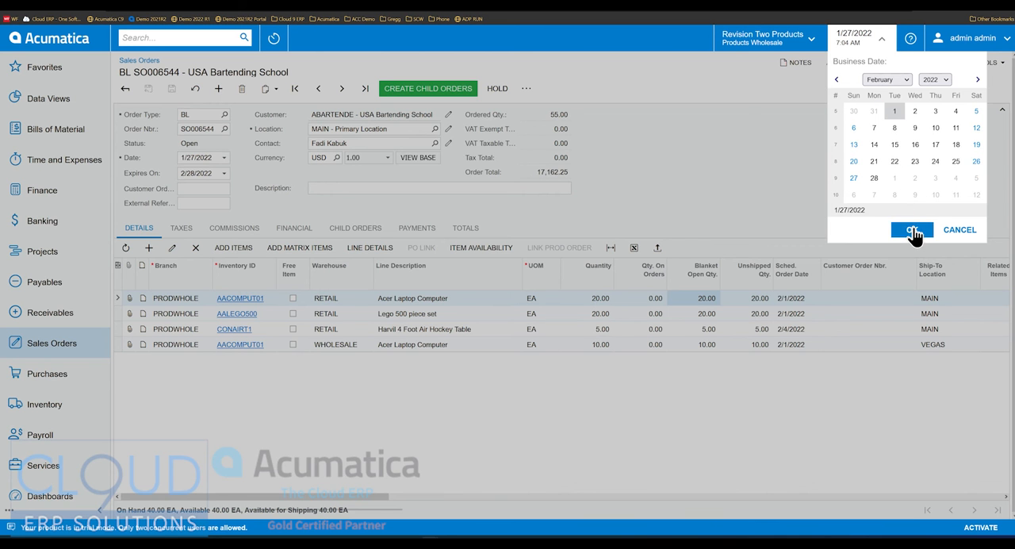
left_click(913, 229)
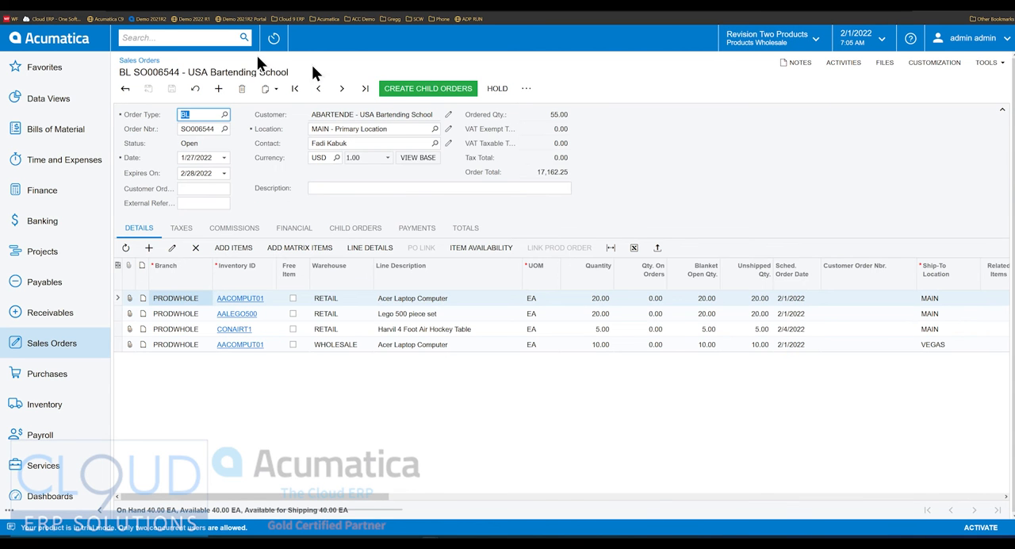
left_click(437, 88)
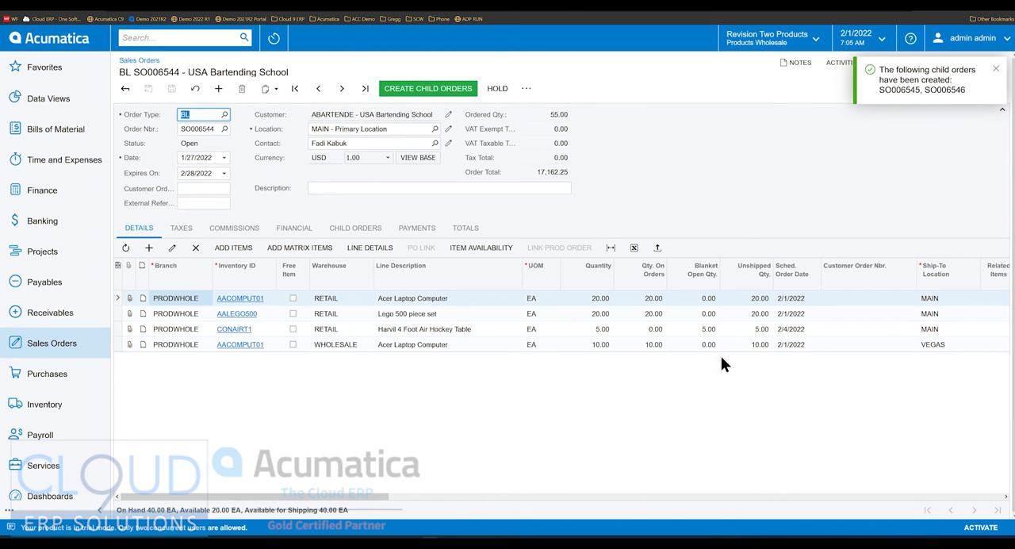
- Examine the blanket open quantities of the order lines and the scheduled date of the Harvil 4 Foot Air Hockey Table line
left_click(708, 314)
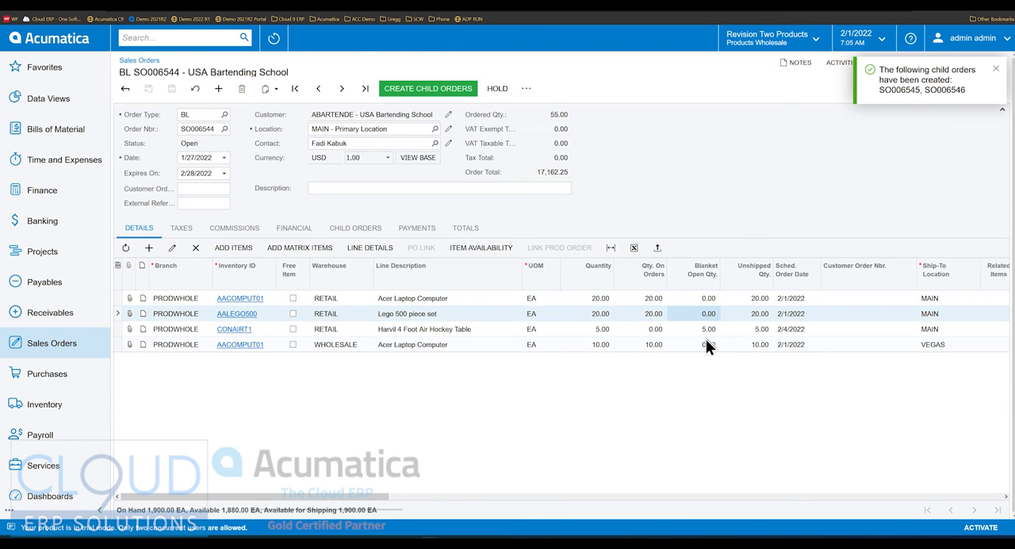
left_click(706, 344)
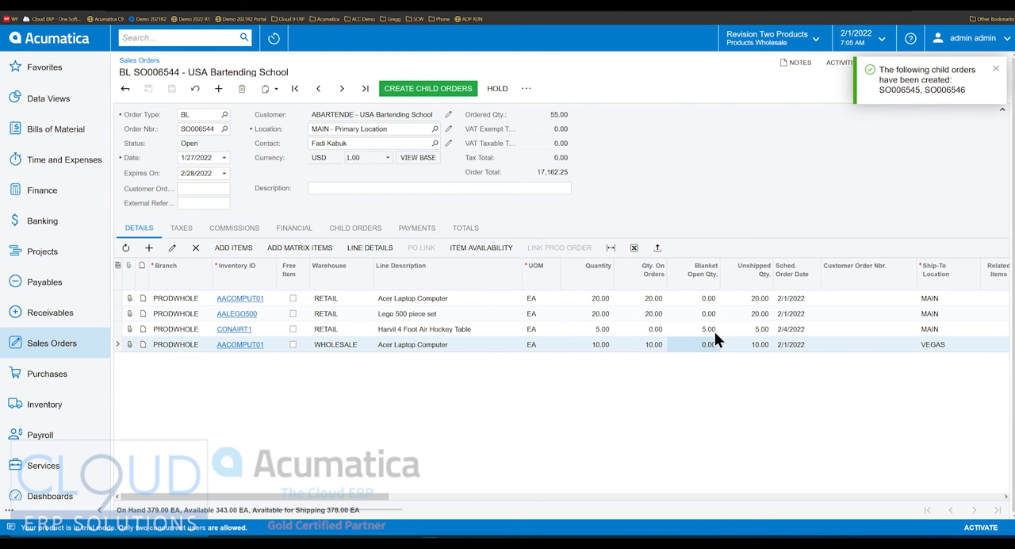
left_click(715, 333)
left_click(793, 333)
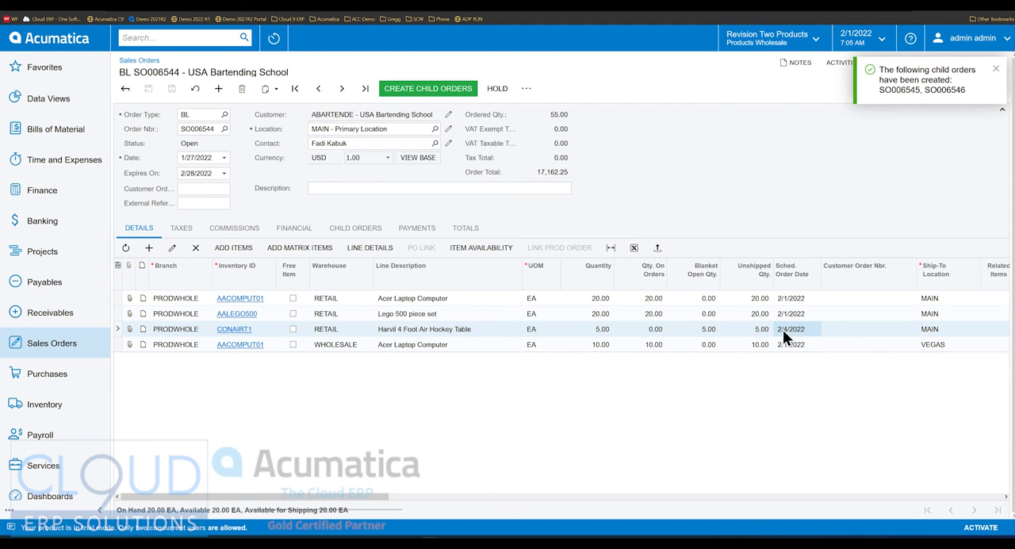
- Review the blanket order's child orders, comparing the order dates and ship-to locations of the MAIN and VEGAS orders
left_click(356, 228)
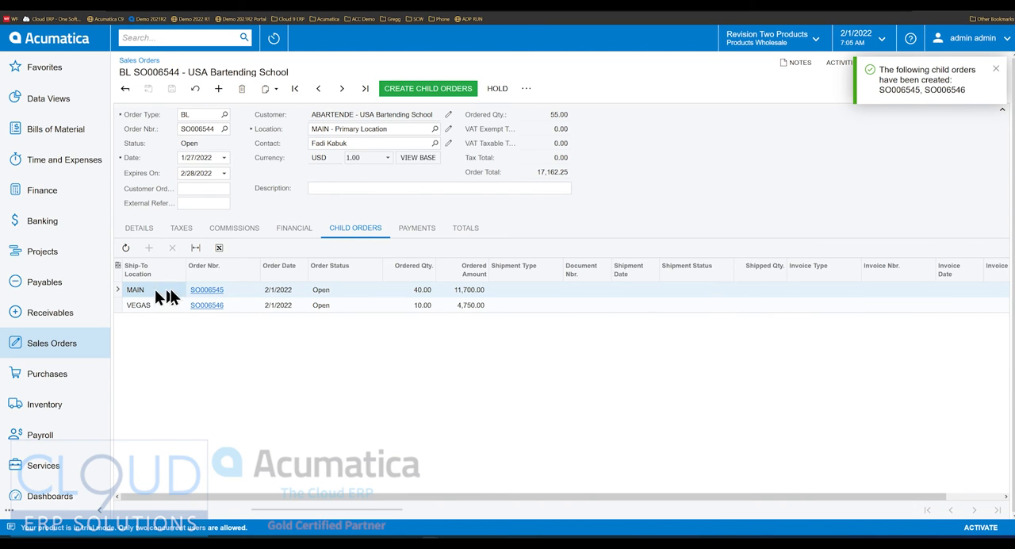
left_click(287, 305)
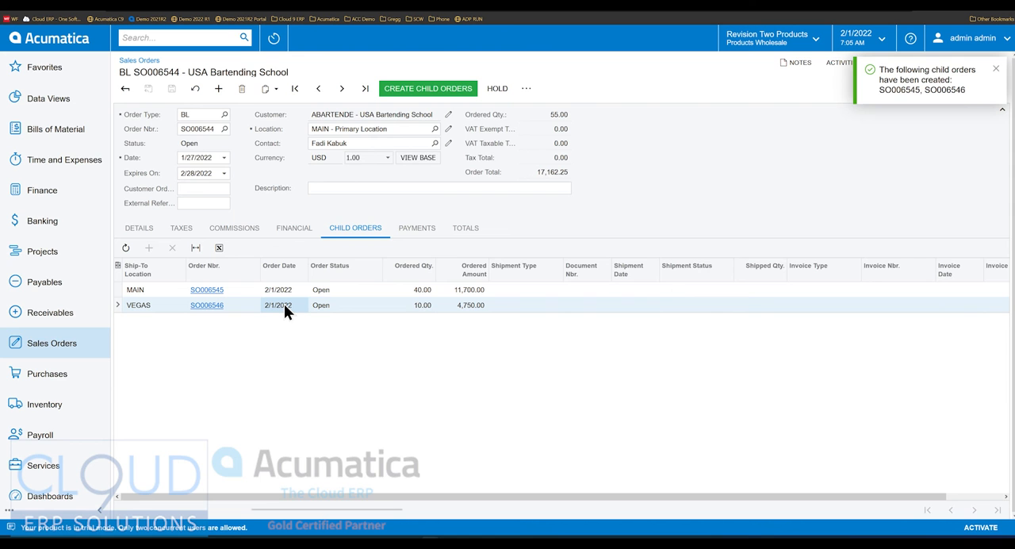
left_click(284, 290)
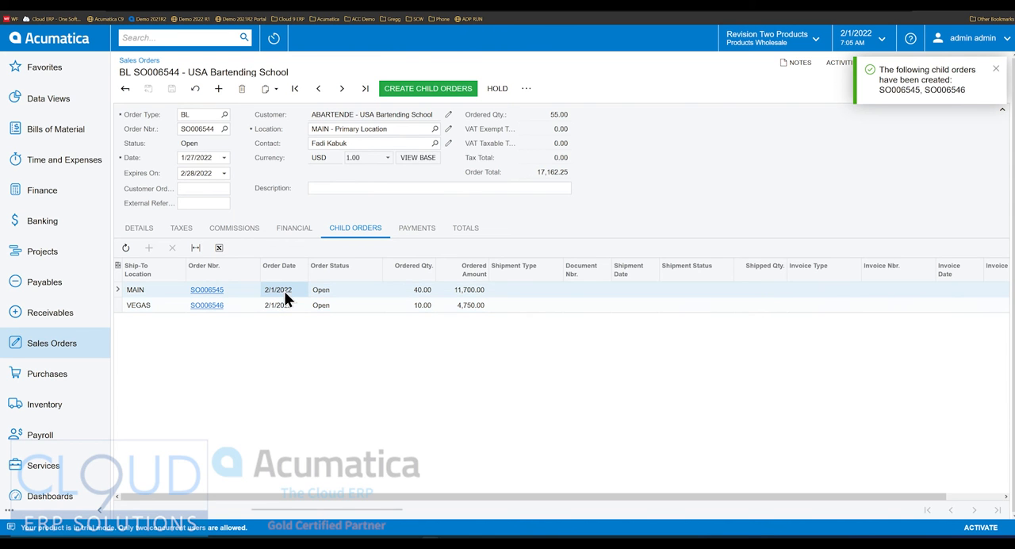
left_click(282, 307)
left_click(157, 290)
left_click(146, 307)
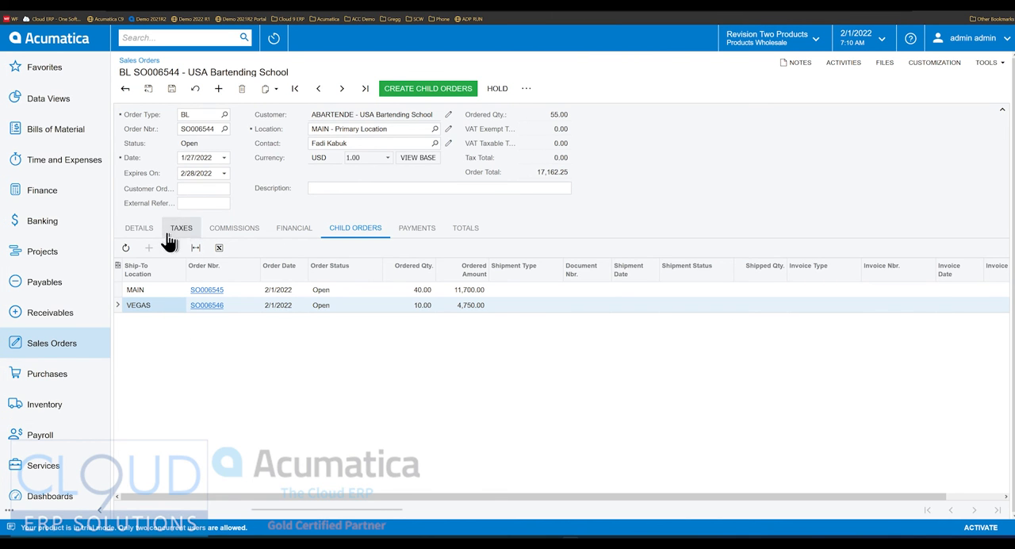
- Return to the blanket order's item lines and examine the air hockey table line and the VEGAS laptop line's schedule and ship-to location
left_click(140, 230)
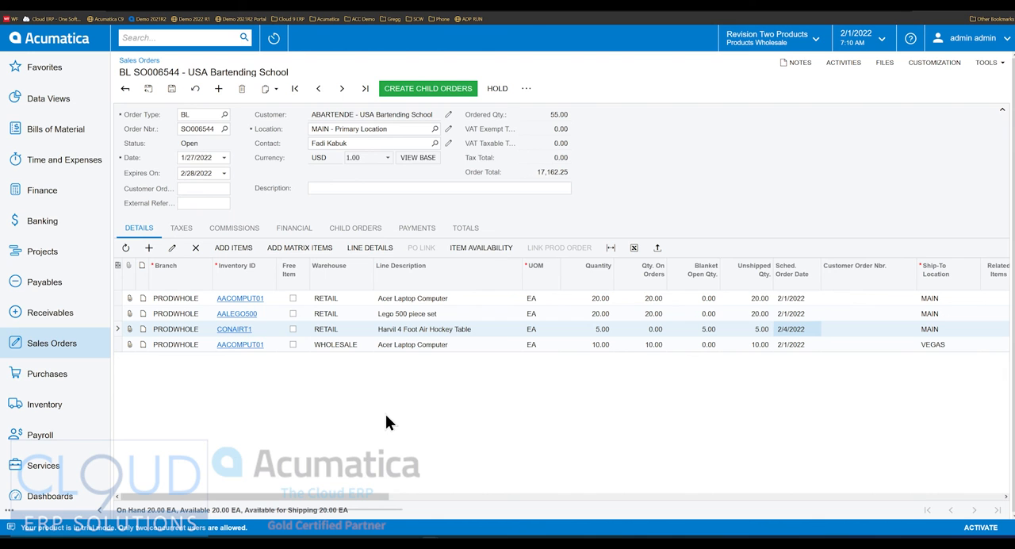
left_click(436, 331)
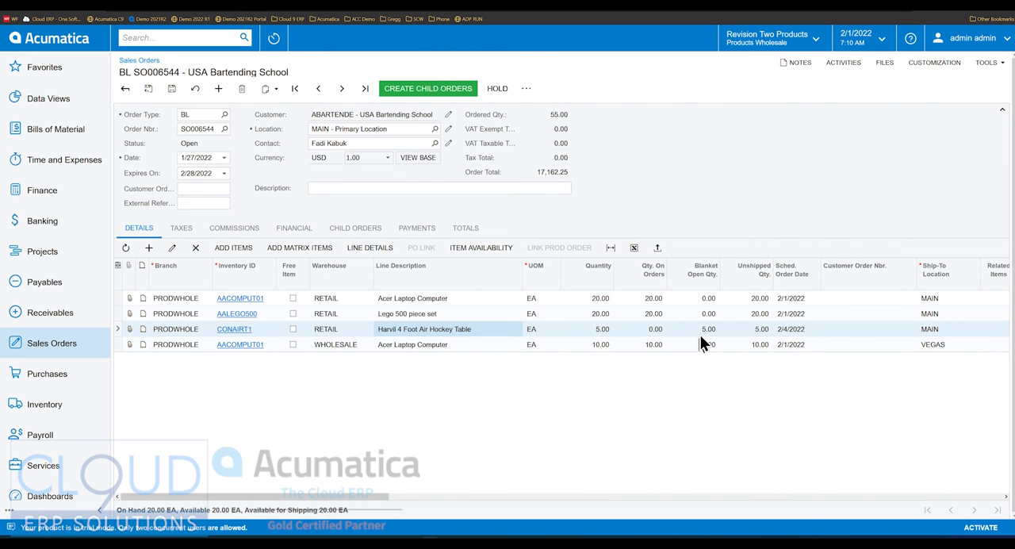
left_click(465, 346)
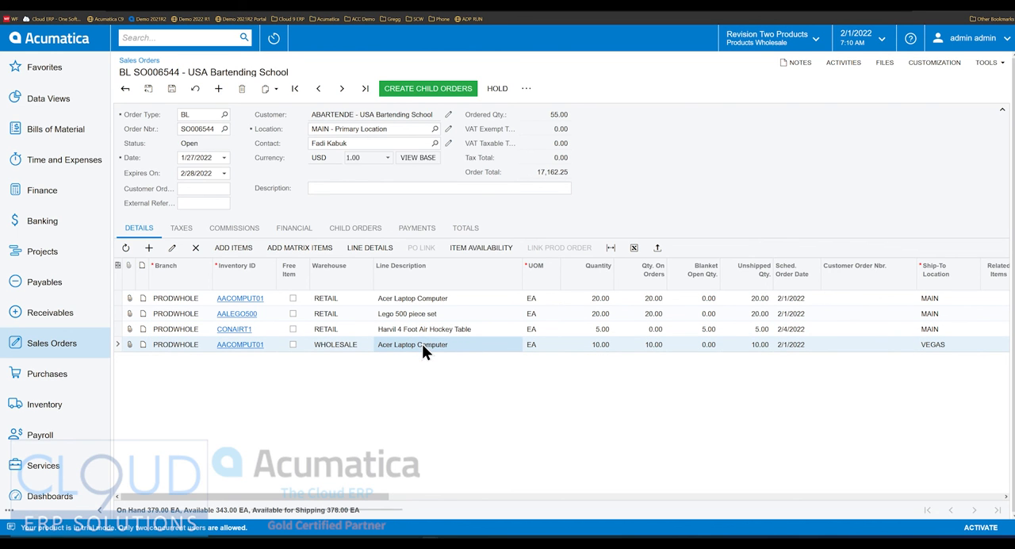
left_click(796, 346)
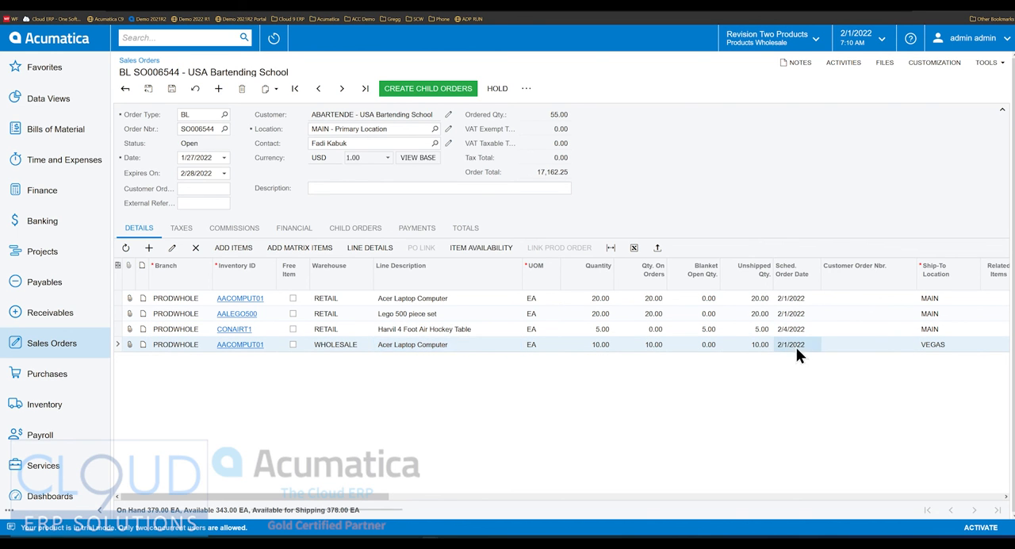
left_click(944, 347)
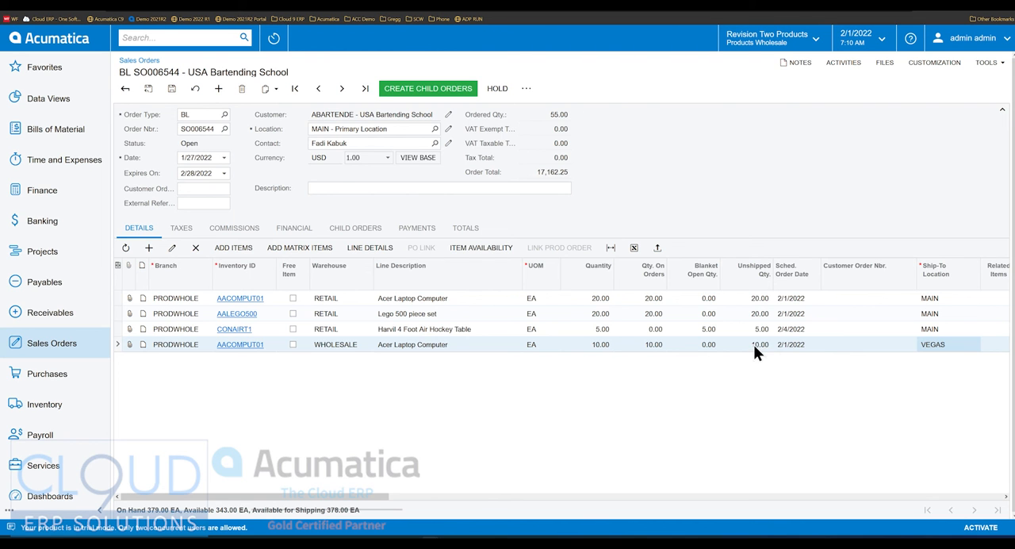
- Split the Harvil 4 Foot Air Hockey Table line's schedule in its line details by setting the 2/4/2022 row's quantity to 3
left_click(444, 330)
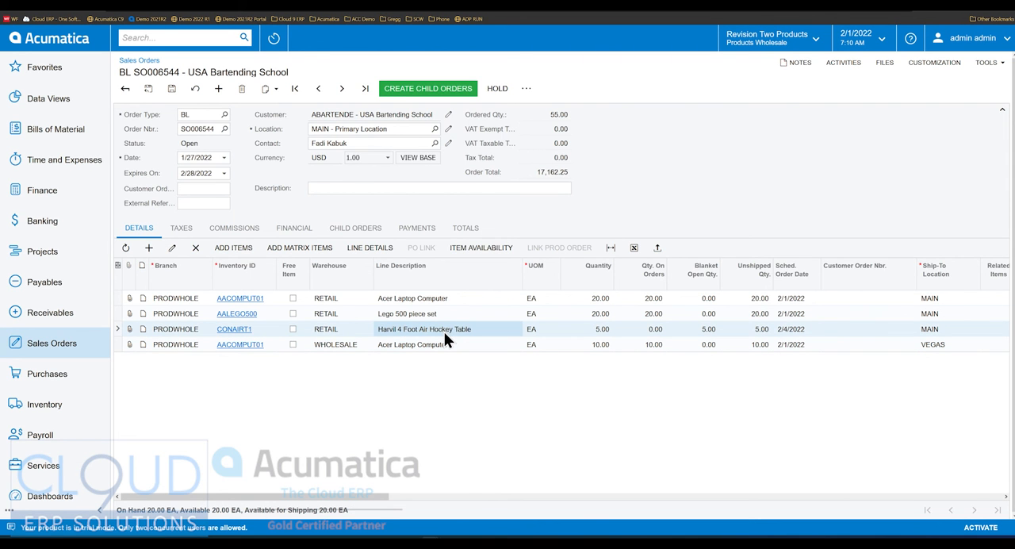
left_click(370, 248)
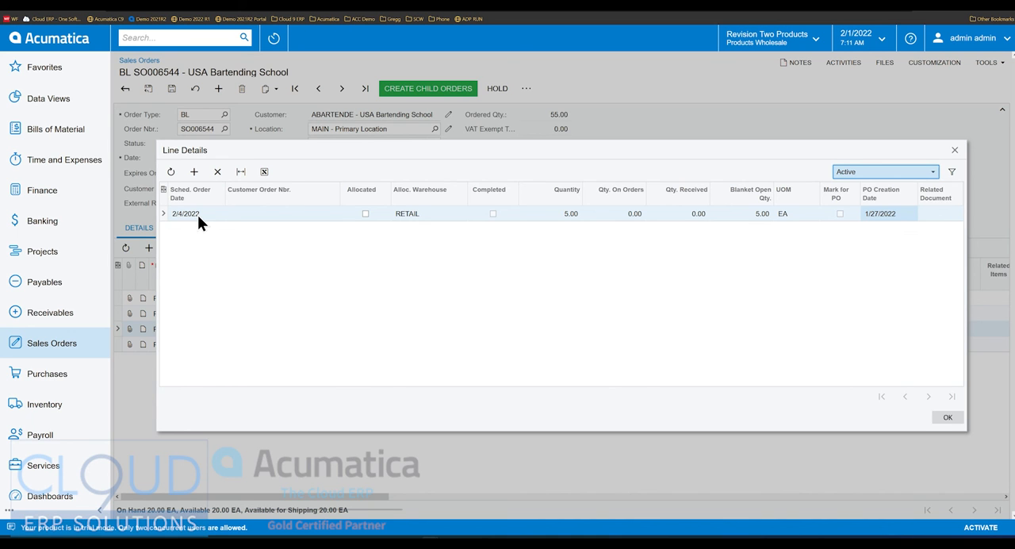
left_click(566, 214)
type("3")
key("Tab")
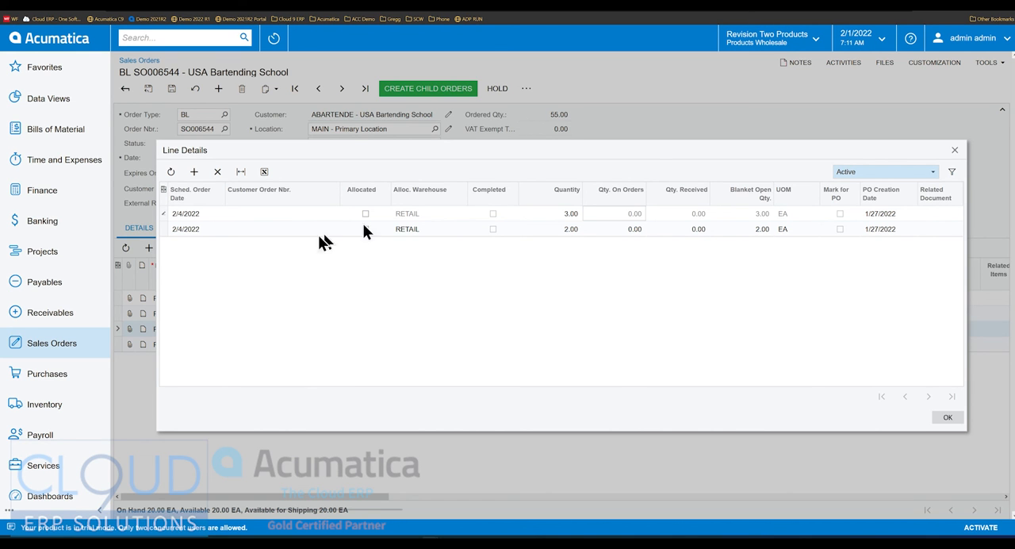
- Set the scheduled order date of the remaining 2-unit hockey table row to 2/10/2022
left_click(209, 229)
left_click(229, 228)
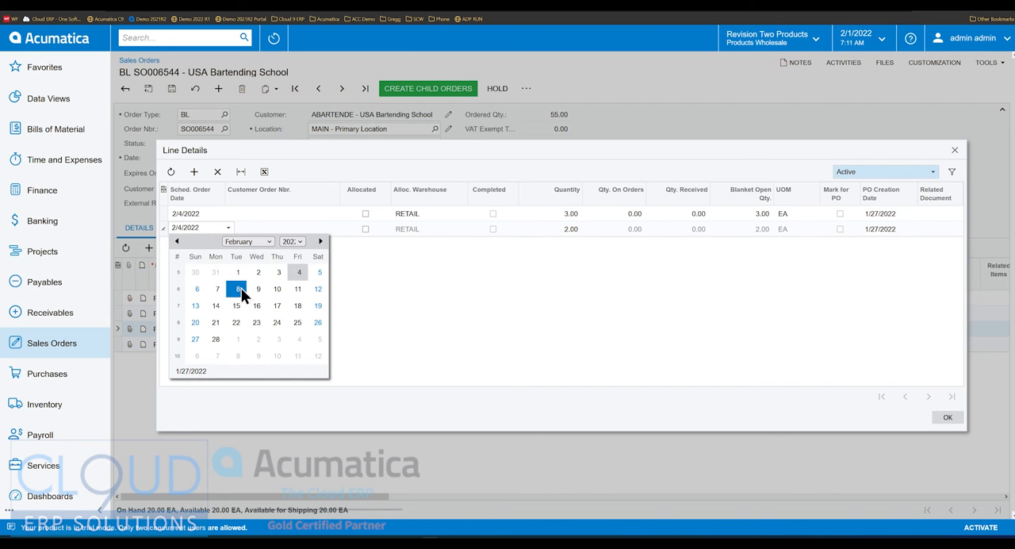
left_click(277, 290)
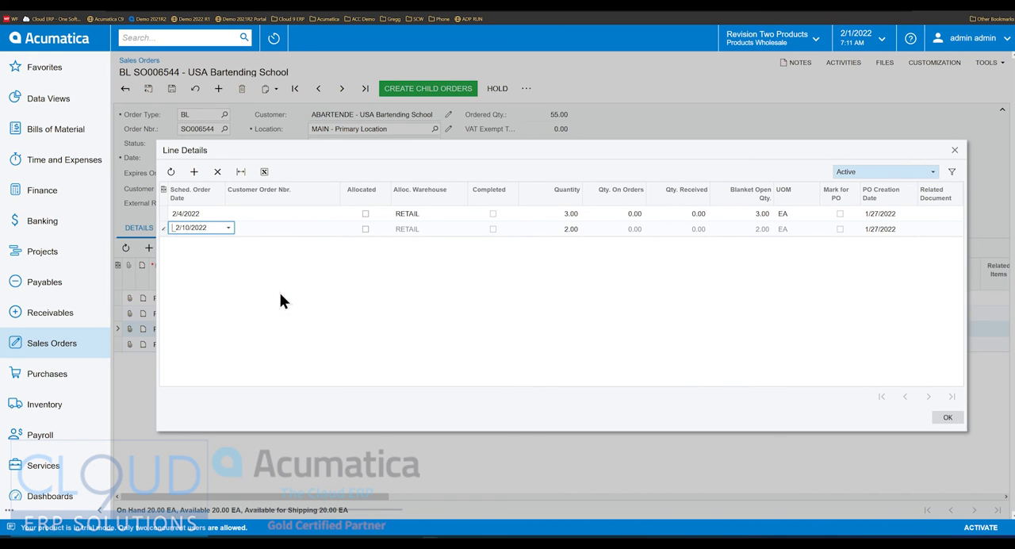
key("Tab")
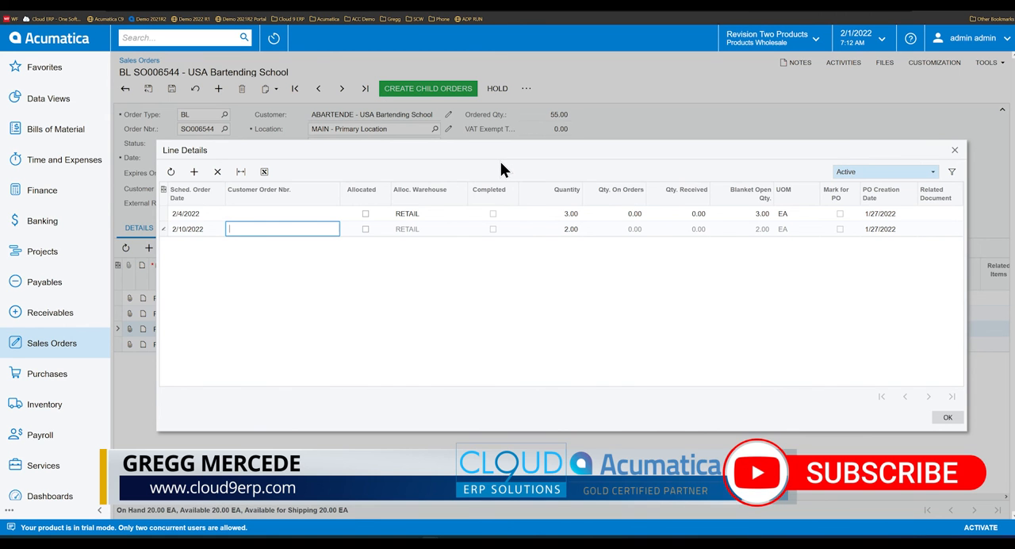
- Set the PO creation date of the 2/10/2022 schedule row to 2/4/2022 and accept the line details
left_click(892, 229)
left_click(921, 227)
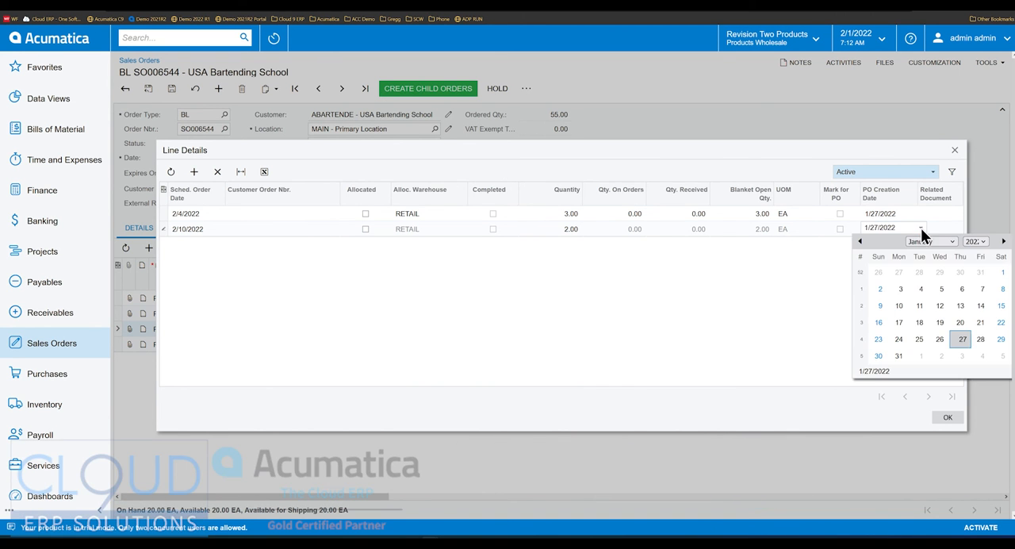
left_click(962, 356)
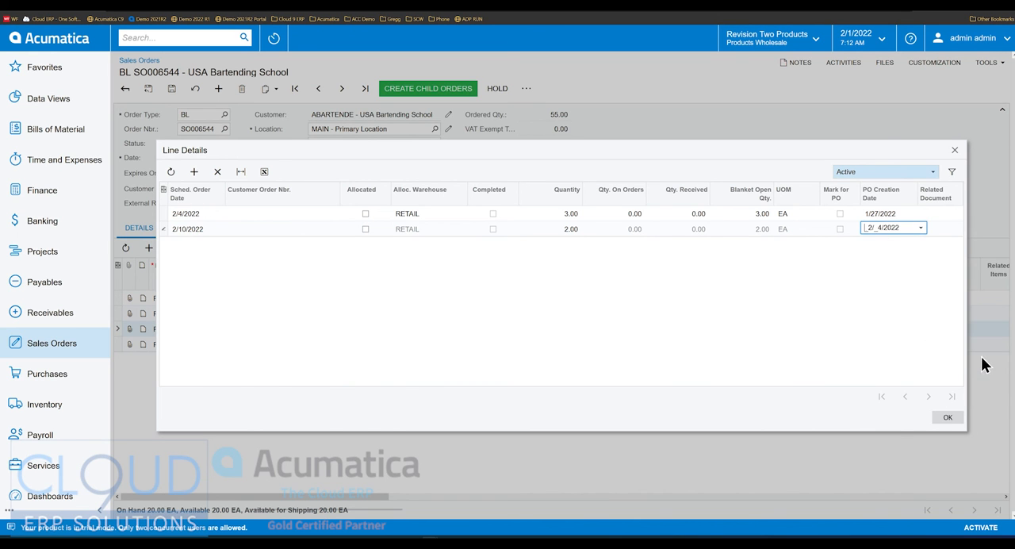
key("Tab")
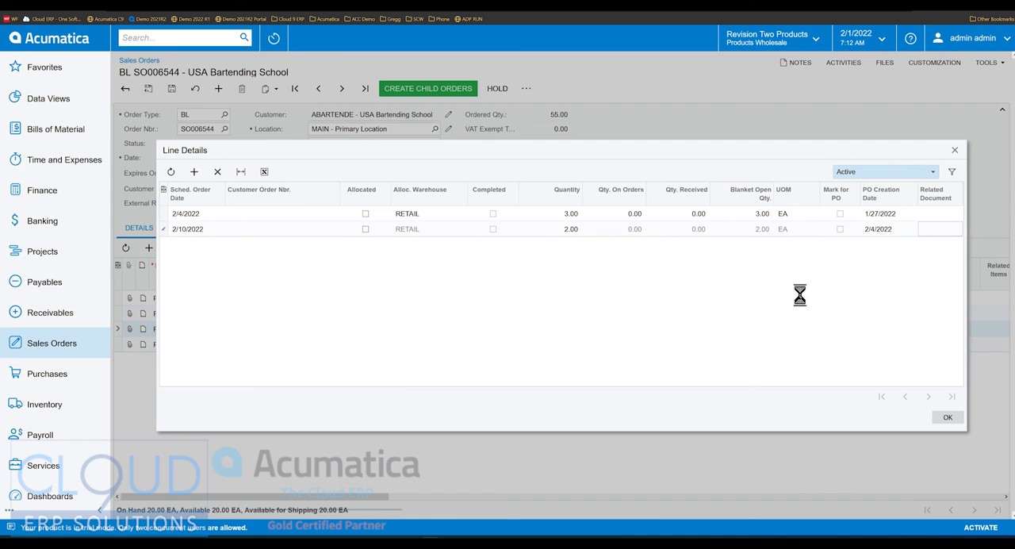
left_click(947, 417)
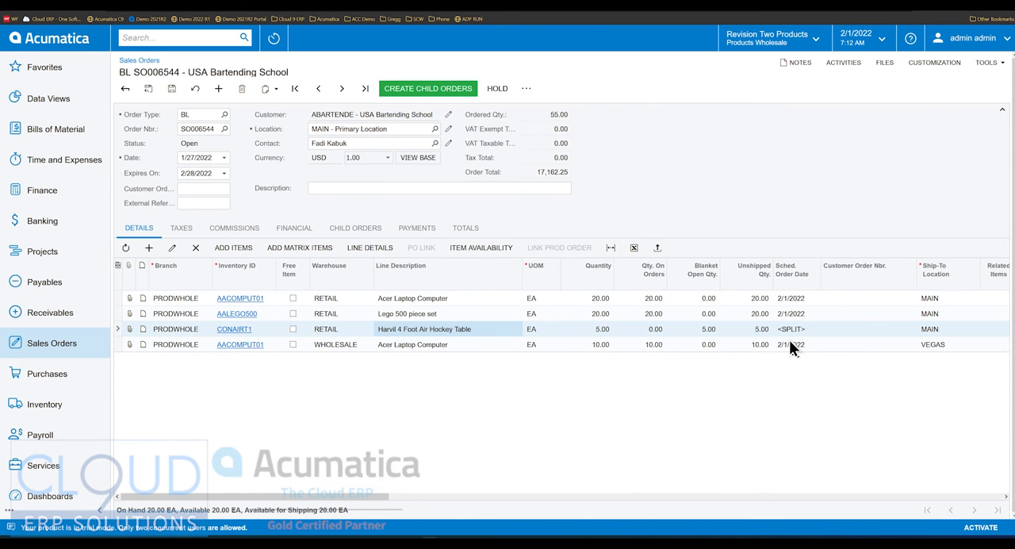
left_click(791, 329)
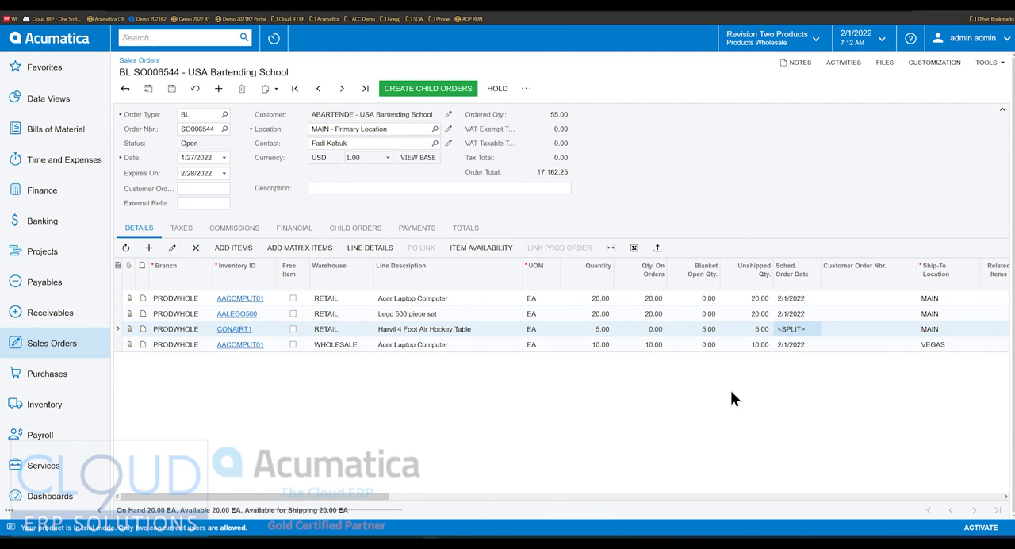
- Mark the air hockey table line for PO and save the blanket order
left_click_drag(258, 496, 755, 498)
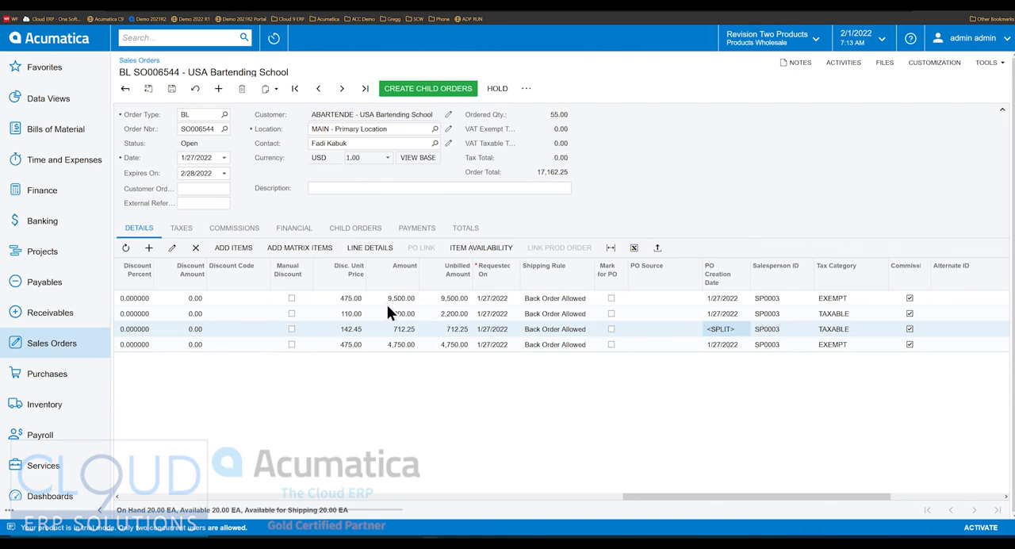
left_click(610, 328)
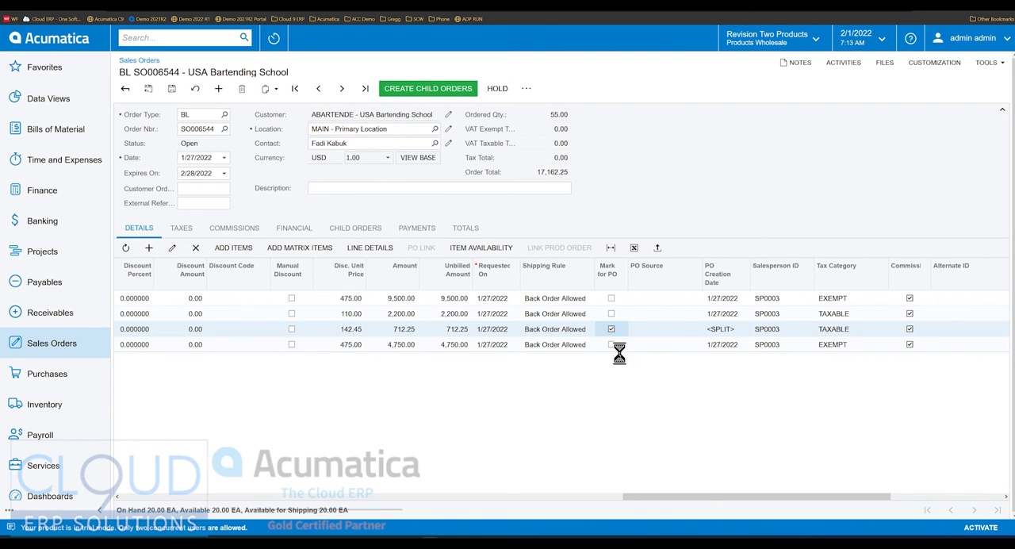
left_click(172, 88)
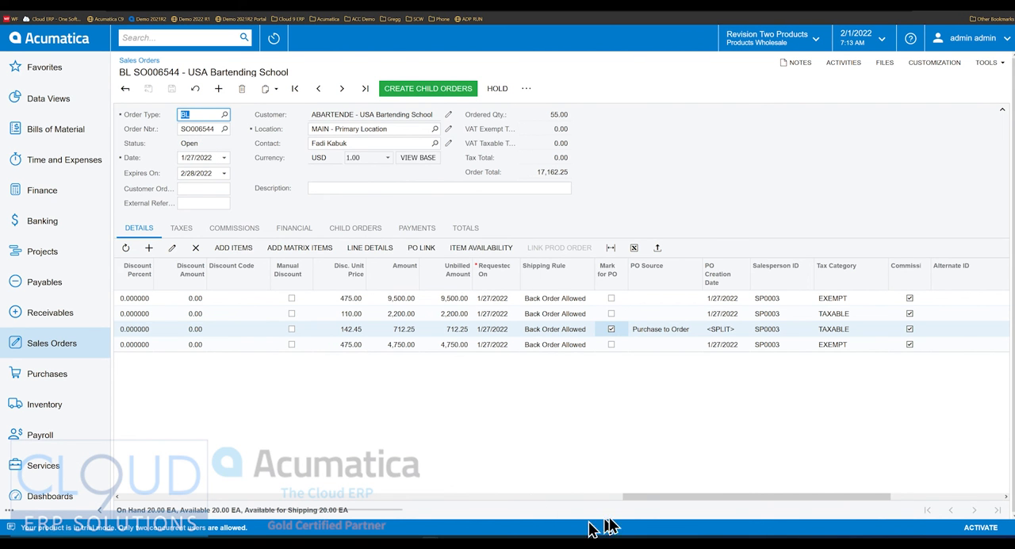
- Review the quantities, PO marks and PO creation dates of the hockey table line's two schedule rows
left_click_drag(675, 495, 244, 448)
left_click(376, 249)
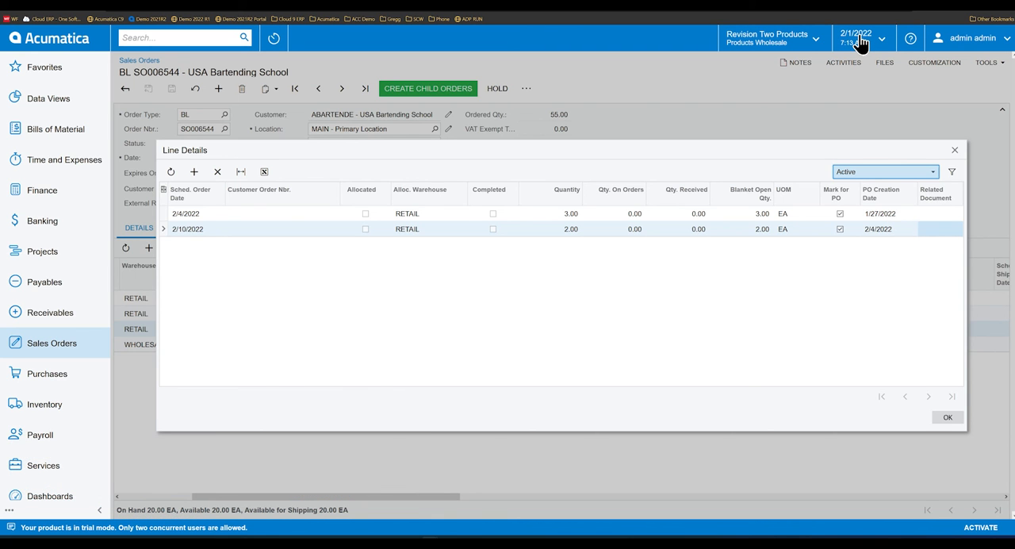
left_click(882, 215)
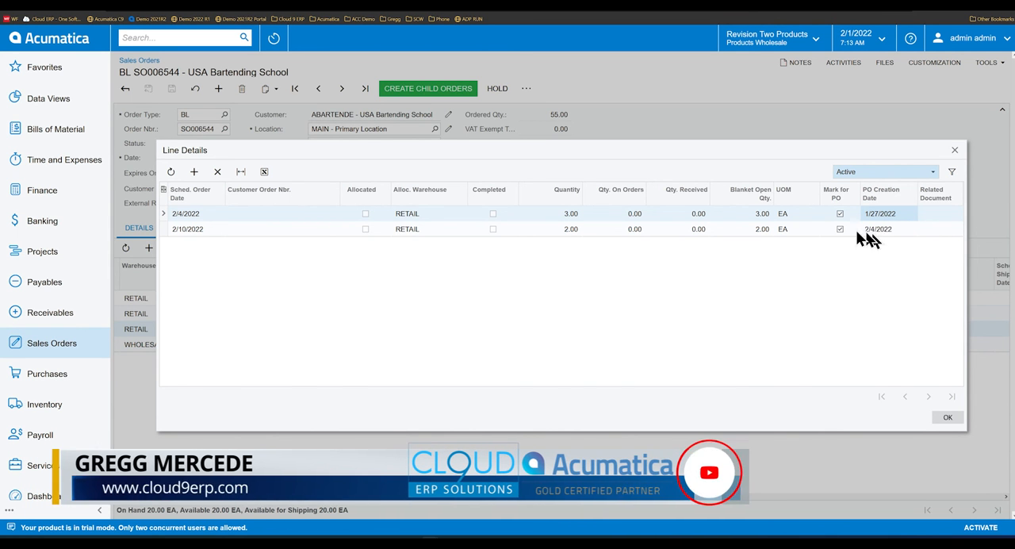
left_click(580, 231)
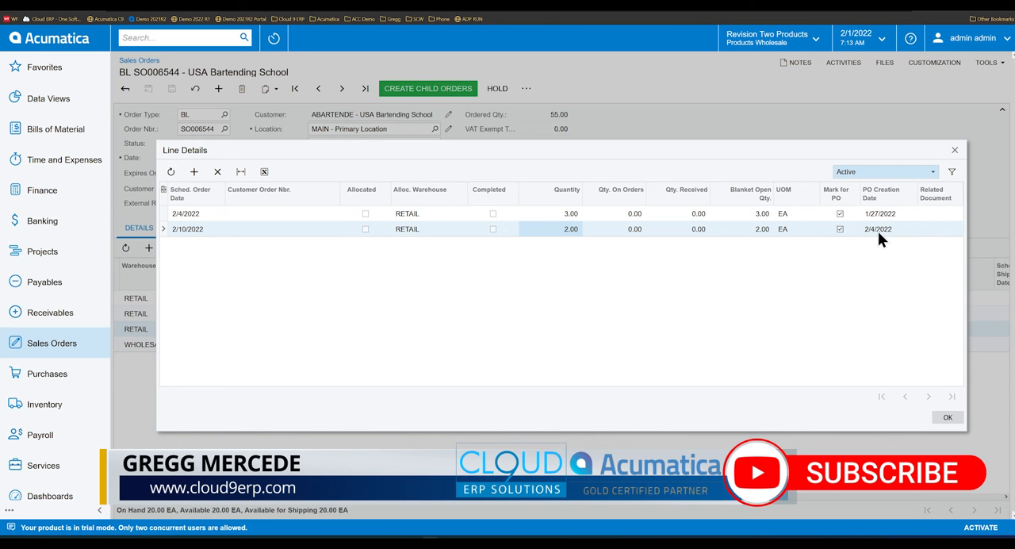
left_click(574, 218)
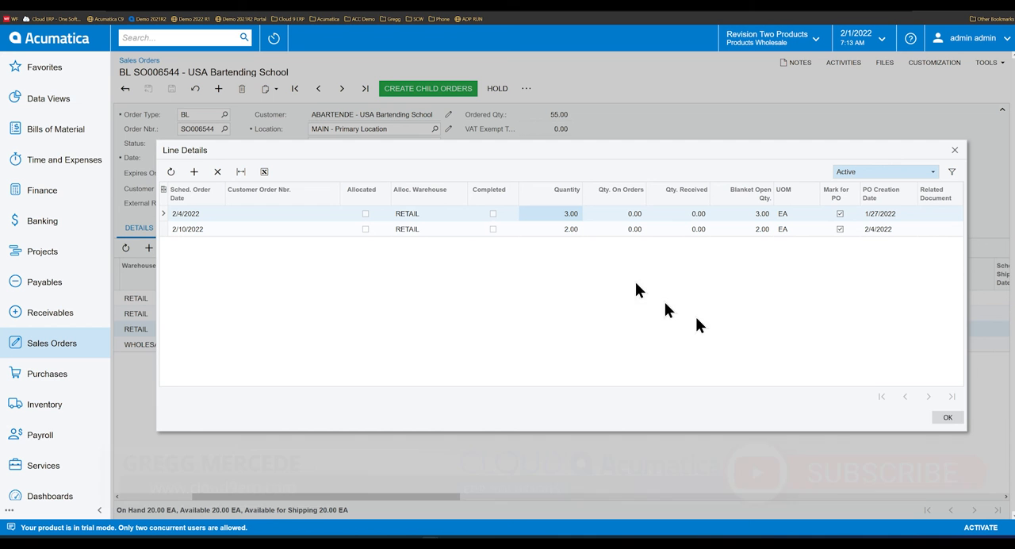
left_click(949, 419)
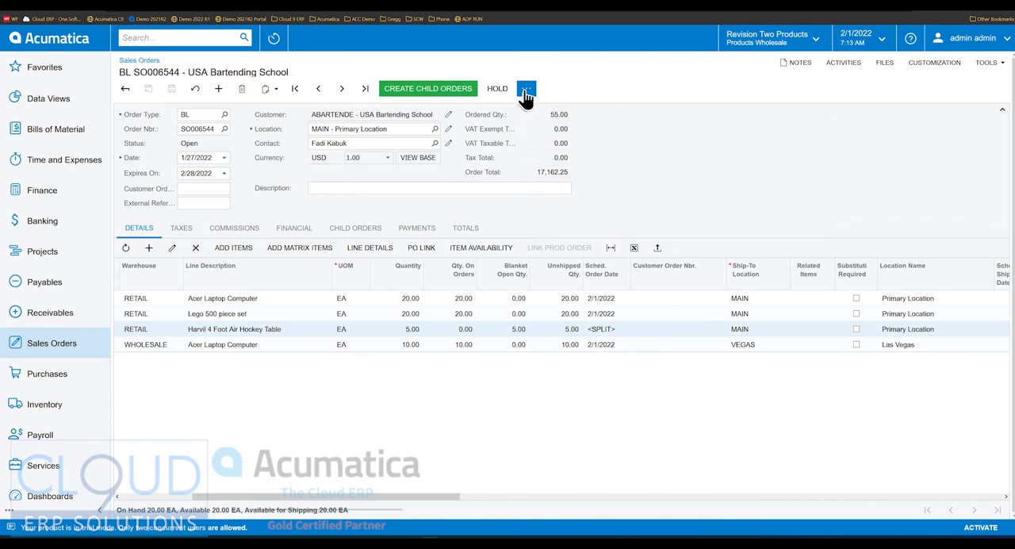
- Open purchase order creation from the blanket order and examine the quantity proposed for the air hockey table
left_click(525, 90)
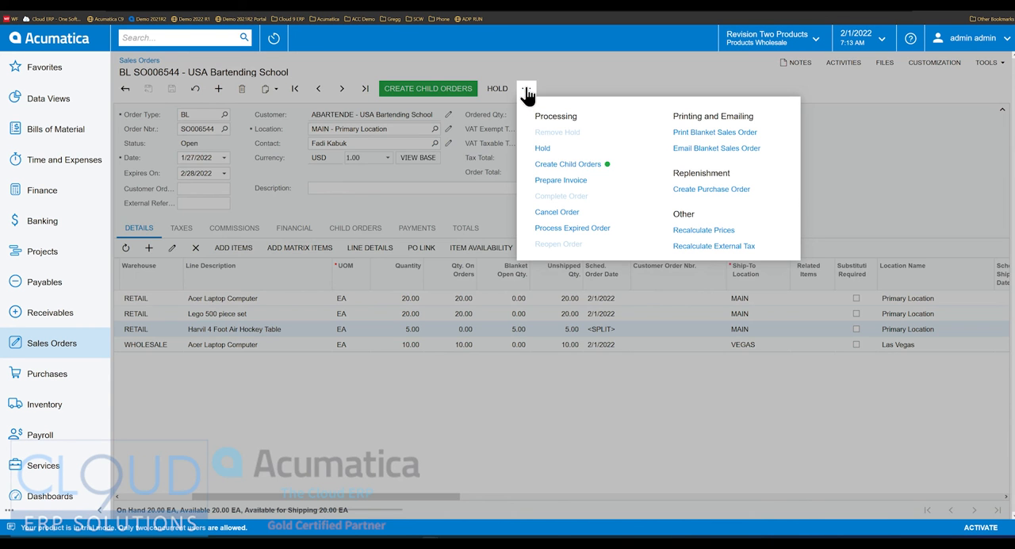
left_click(704, 191)
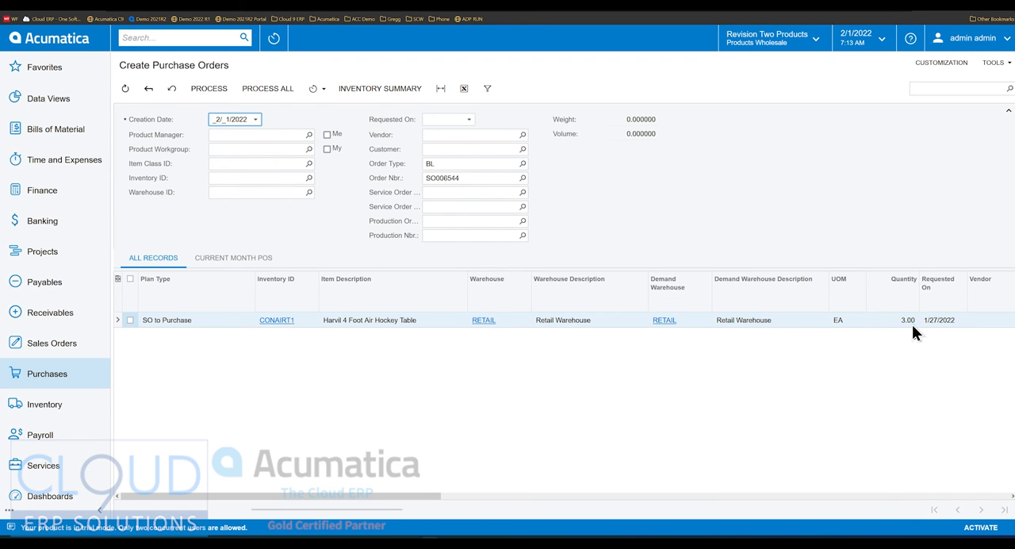
left_click(904, 321)
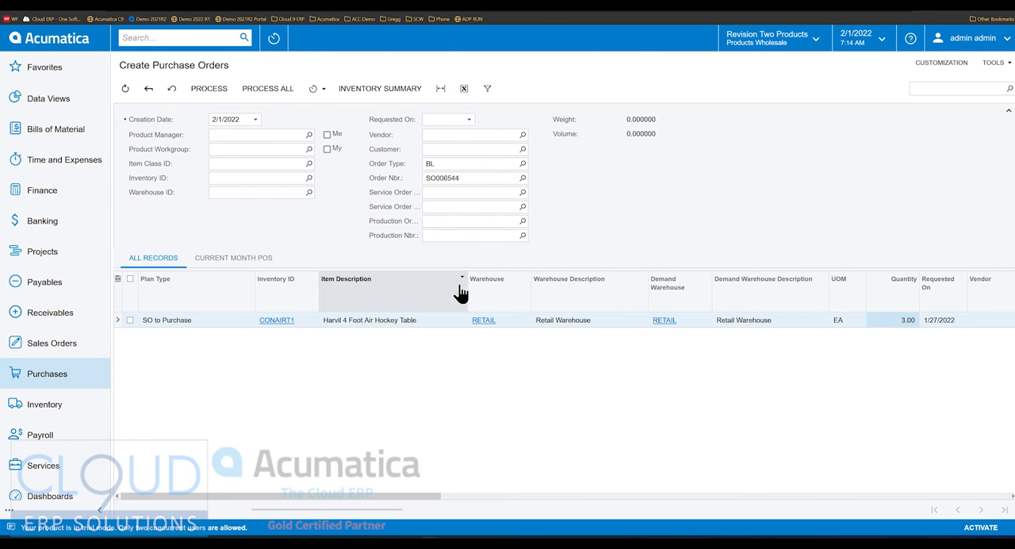
- Search transactions and profiles for the blanket order's number and reopen that order
double_click(476, 178)
key("ctrl+c")
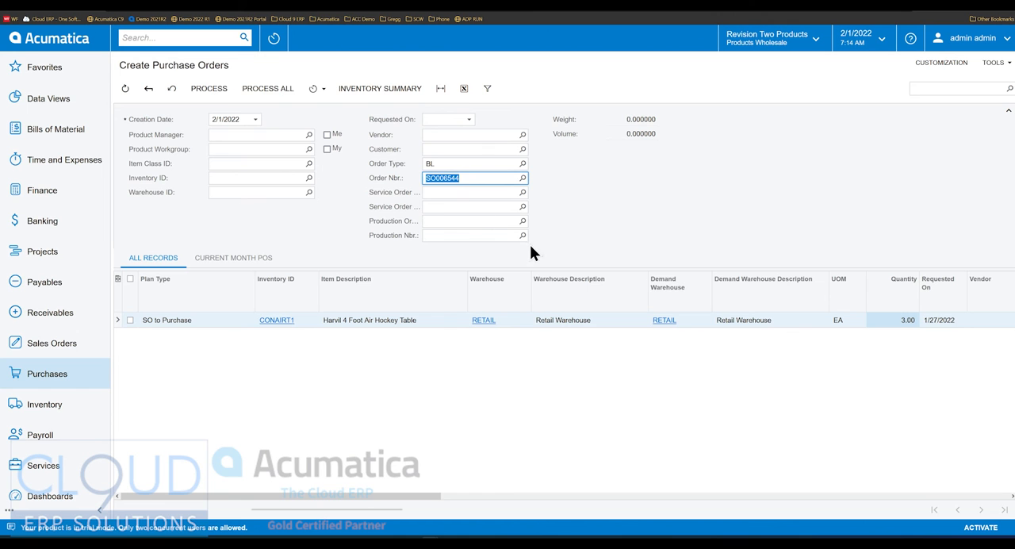
left_click(170, 38)
key("ctrl+v")
key("Return")
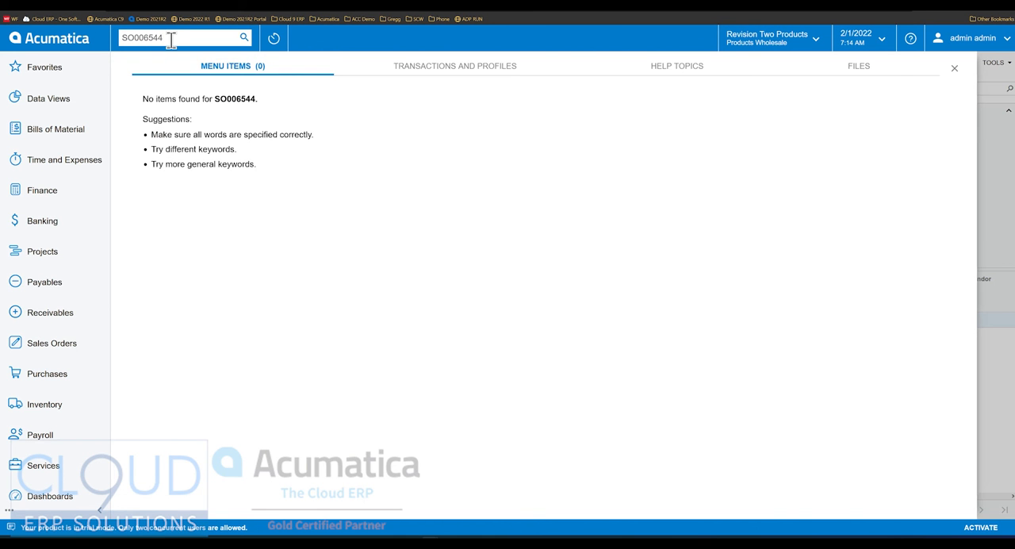
left_click(437, 67)
left_click(213, 96)
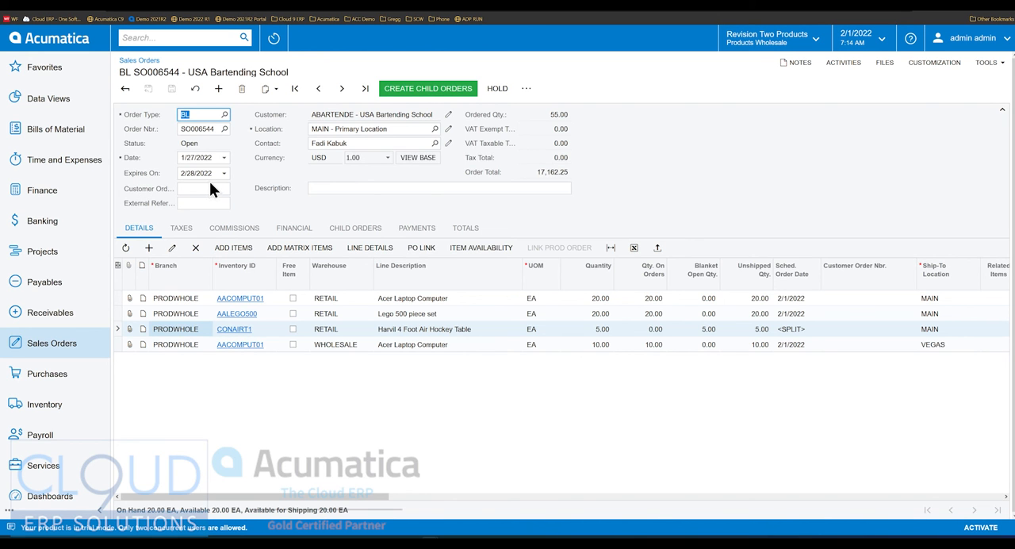
- Change the business date to 3/2/2022
left_click(876, 39)
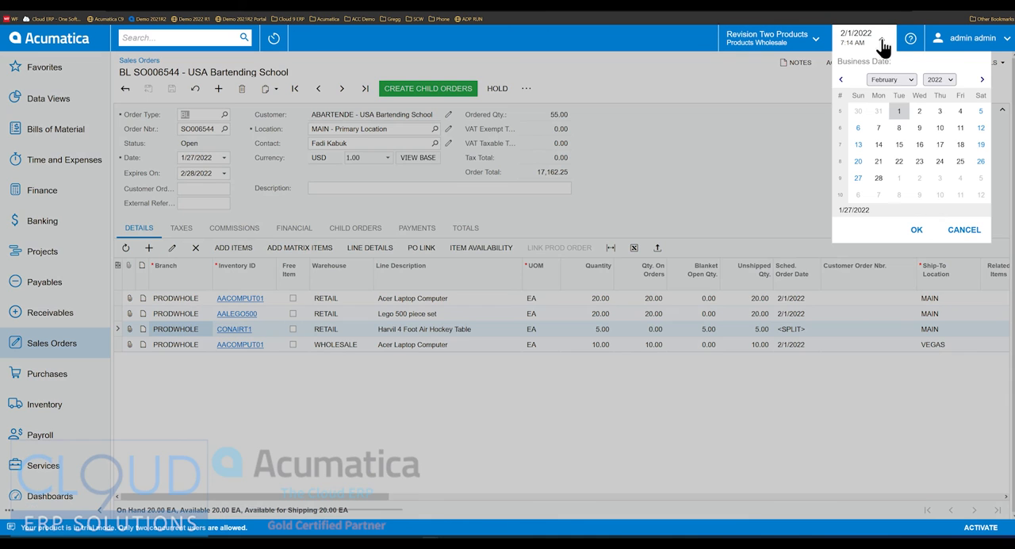
left_click(917, 181)
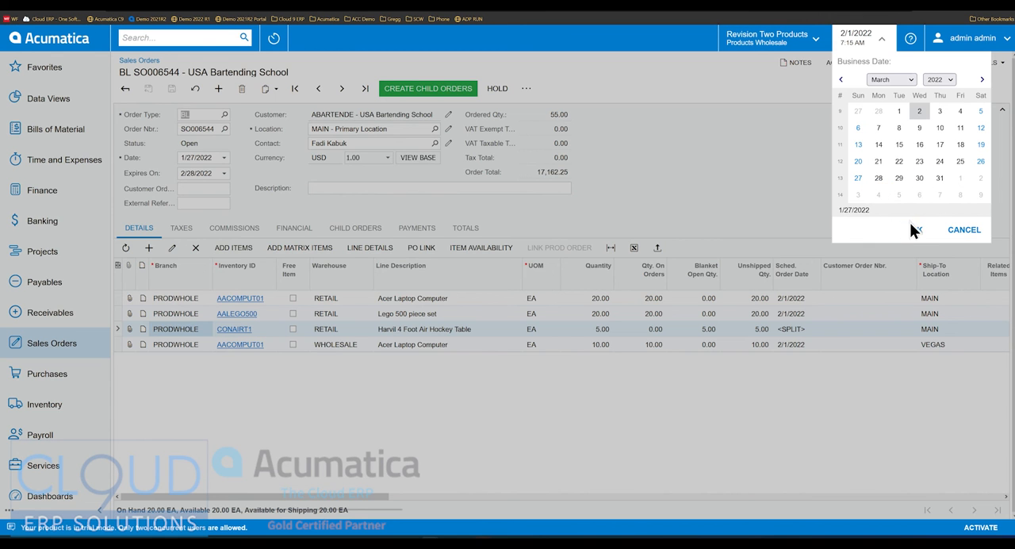
left_click(916, 231)
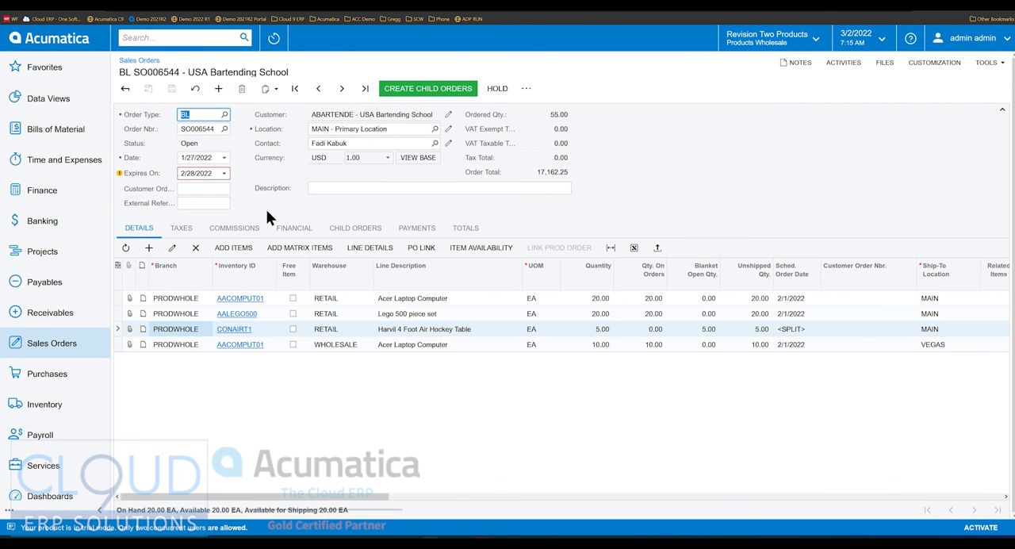
- Examine the warning on the blanket order's expiration date and try to create child orders
mouse_move(118, 172)
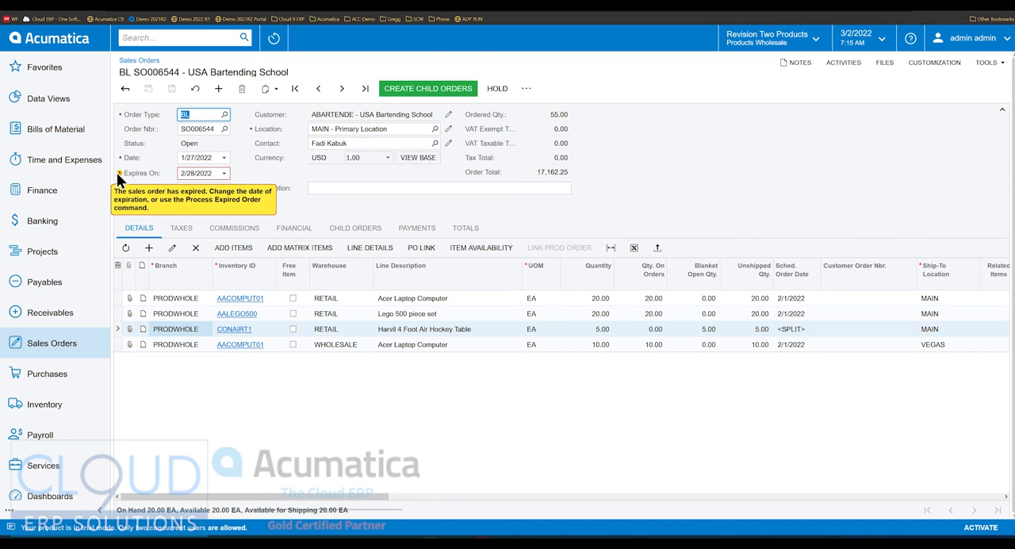
left_click(426, 208)
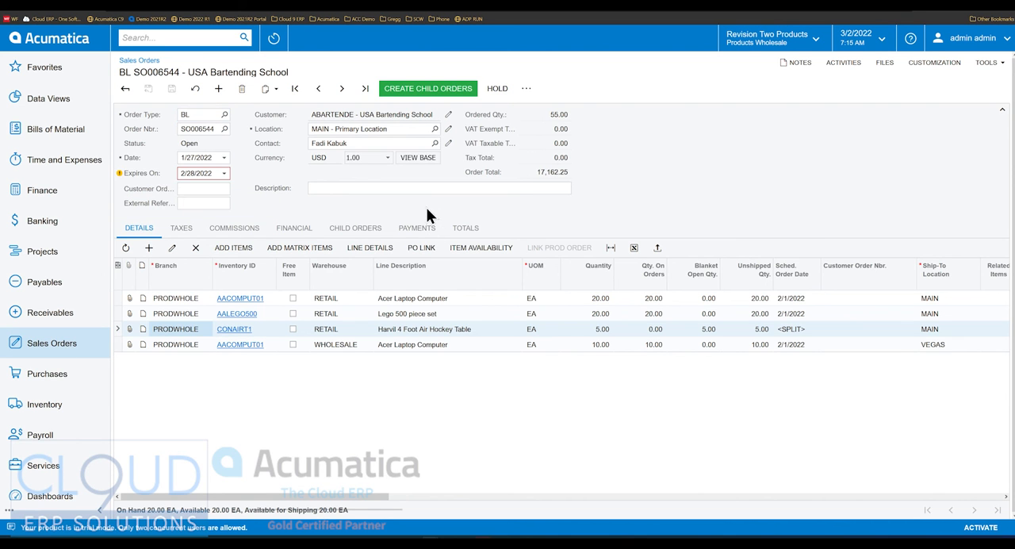
left_click(436, 94)
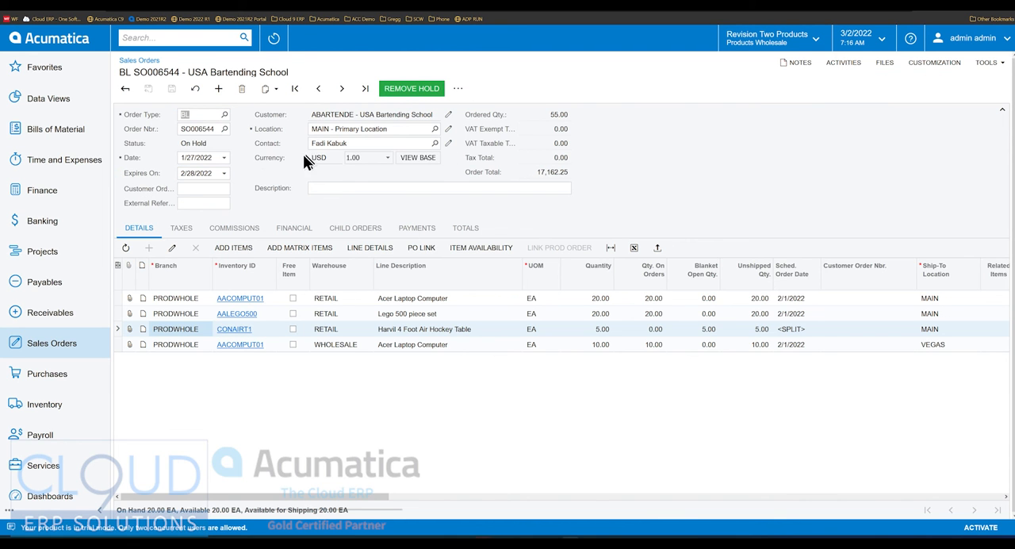
- Extend the blanket order's expiration date to 3/3/2022, save the order and remove its hold
left_click(225, 173)
left_click(283, 287)
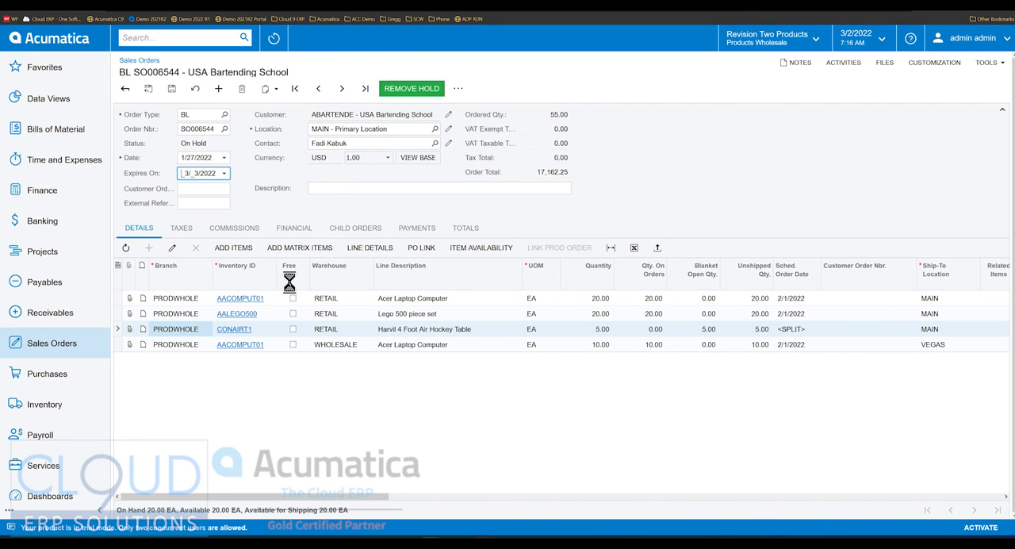
left_click(172, 90)
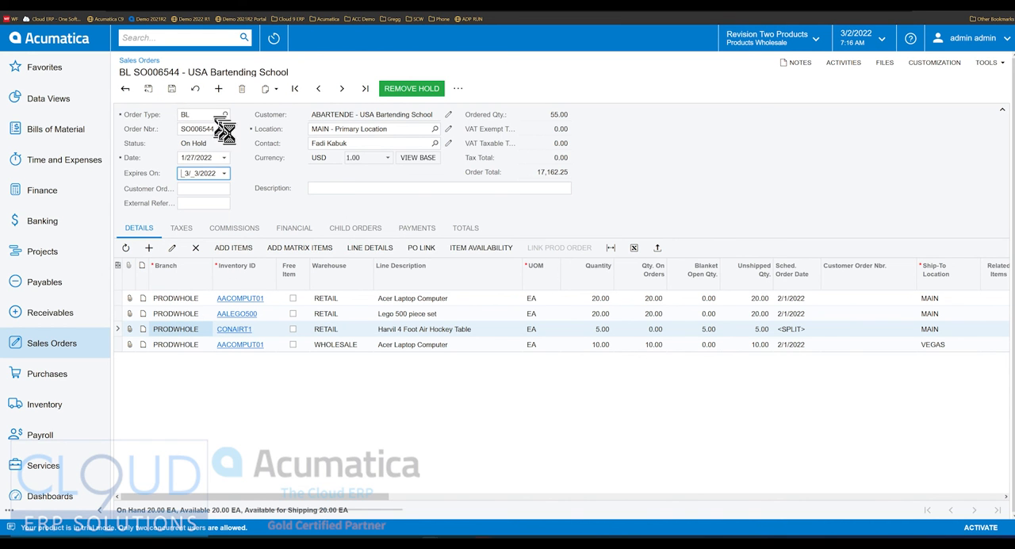
left_click(401, 92)
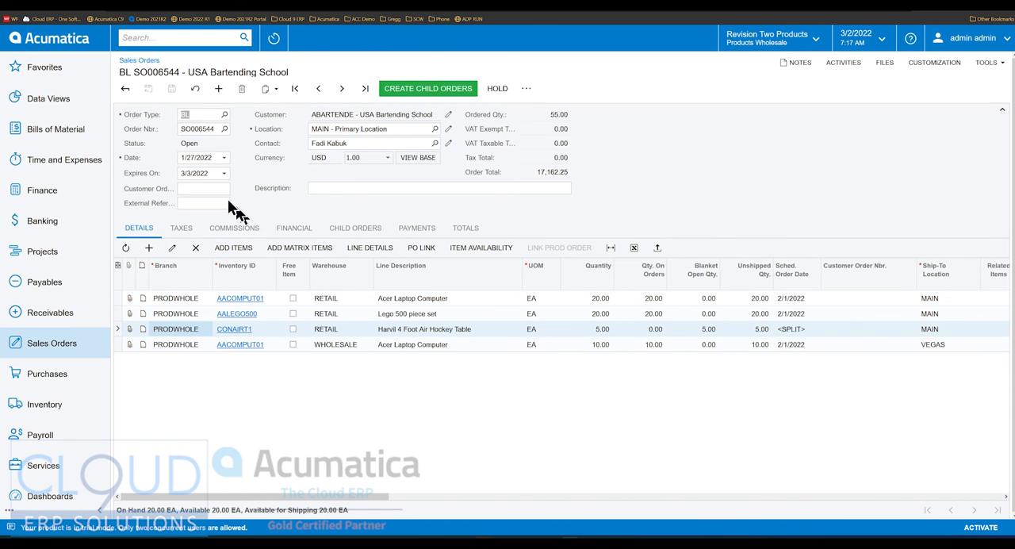